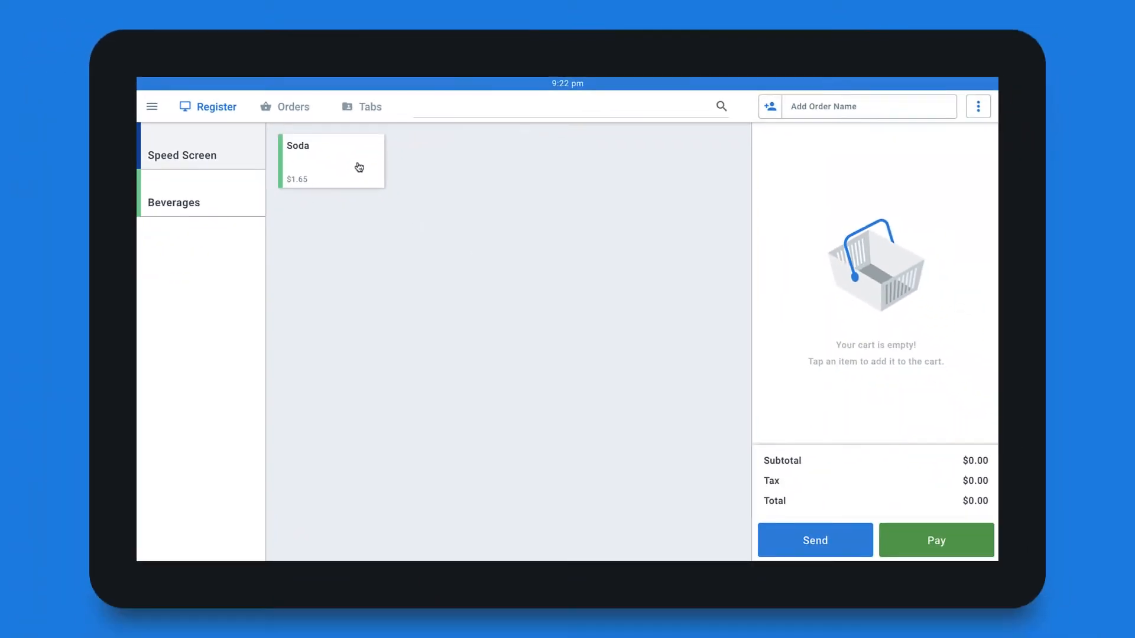
Step: Add a Soda to the order from the Speed Screen
{"action": "left_click", "coordinate": [425, 212]}
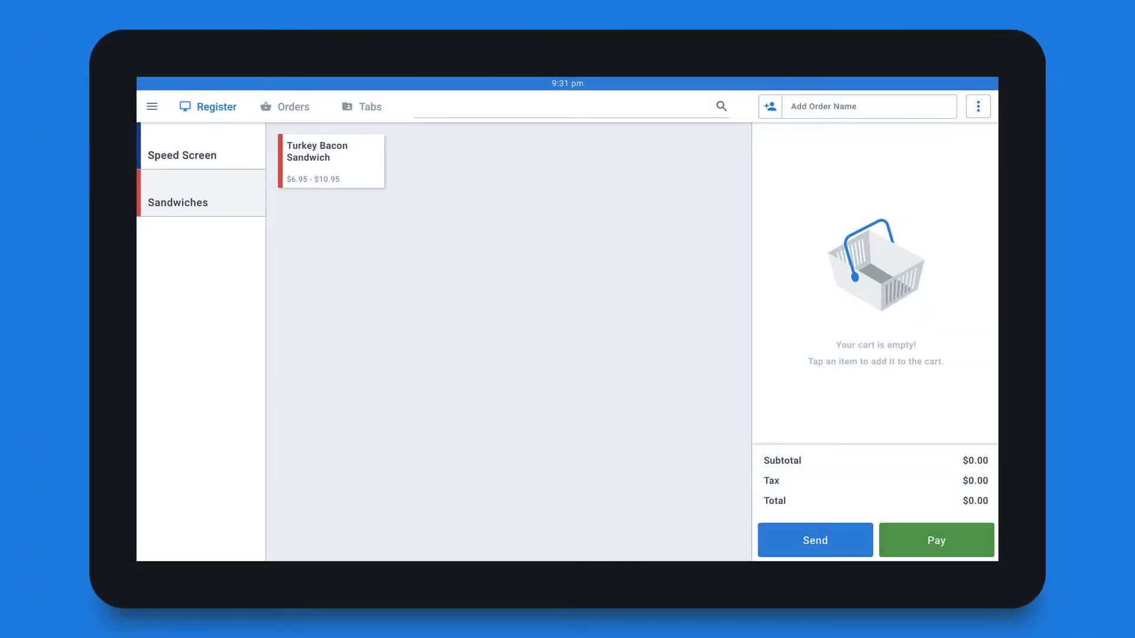
Step: Order a Whole Turkey Bacon Sandwich on Sourdough with Avocado added and no Tomatoes
{"action": "left_click", "coordinate": [331, 170]}
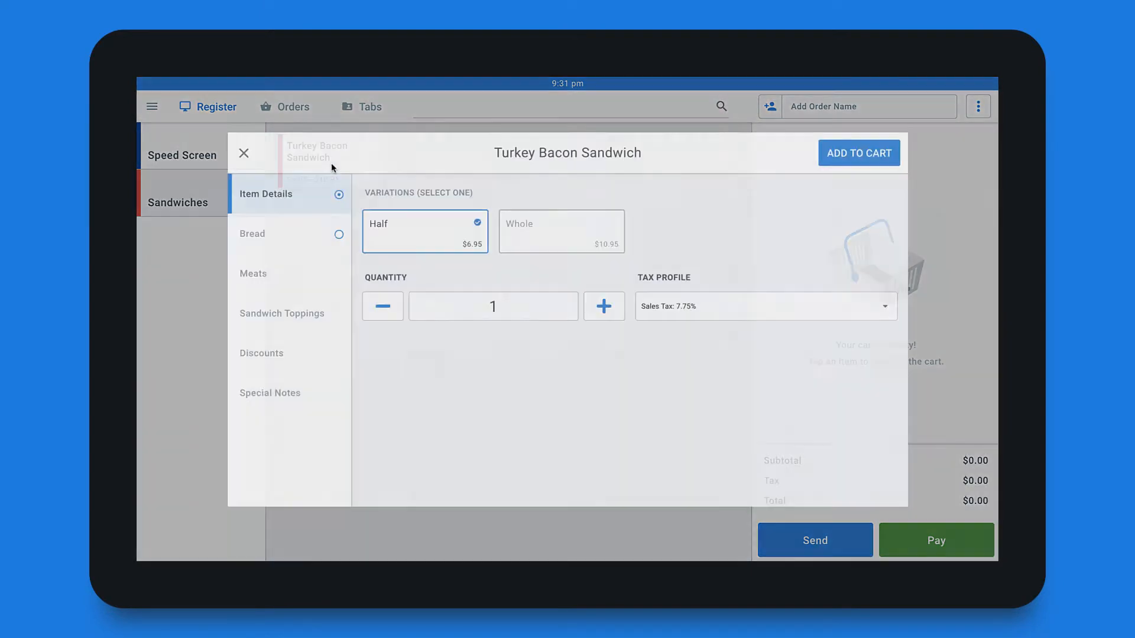
{"action": "left_click", "coordinate": [527, 226]}
{"action": "left_click", "coordinate": [270, 228]}
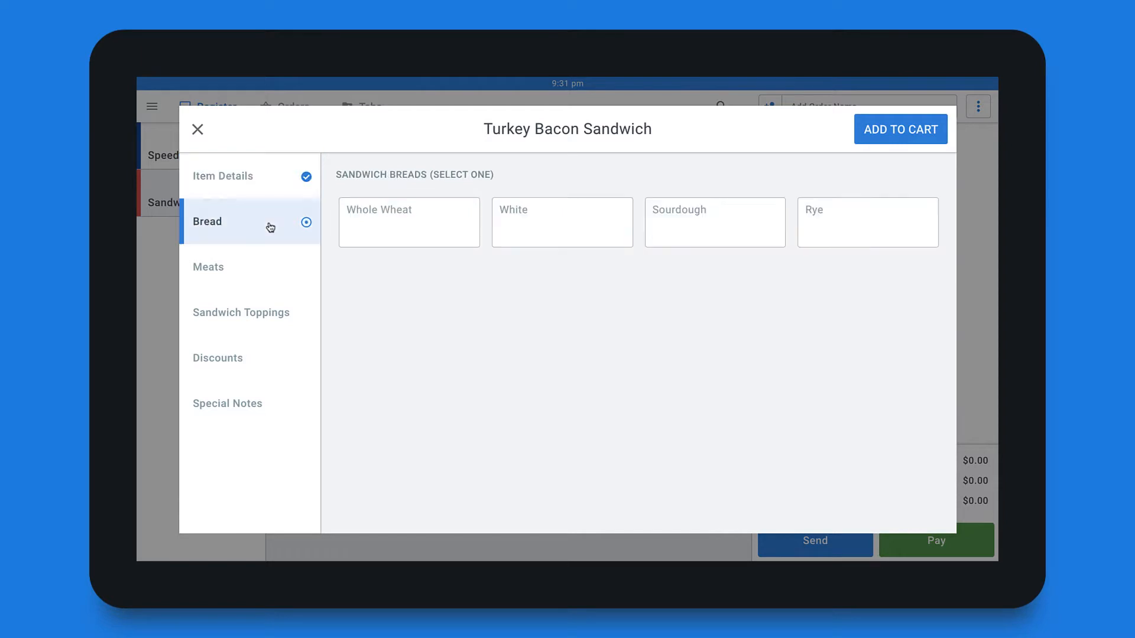
{"action": "left_click", "coordinate": [695, 228]}
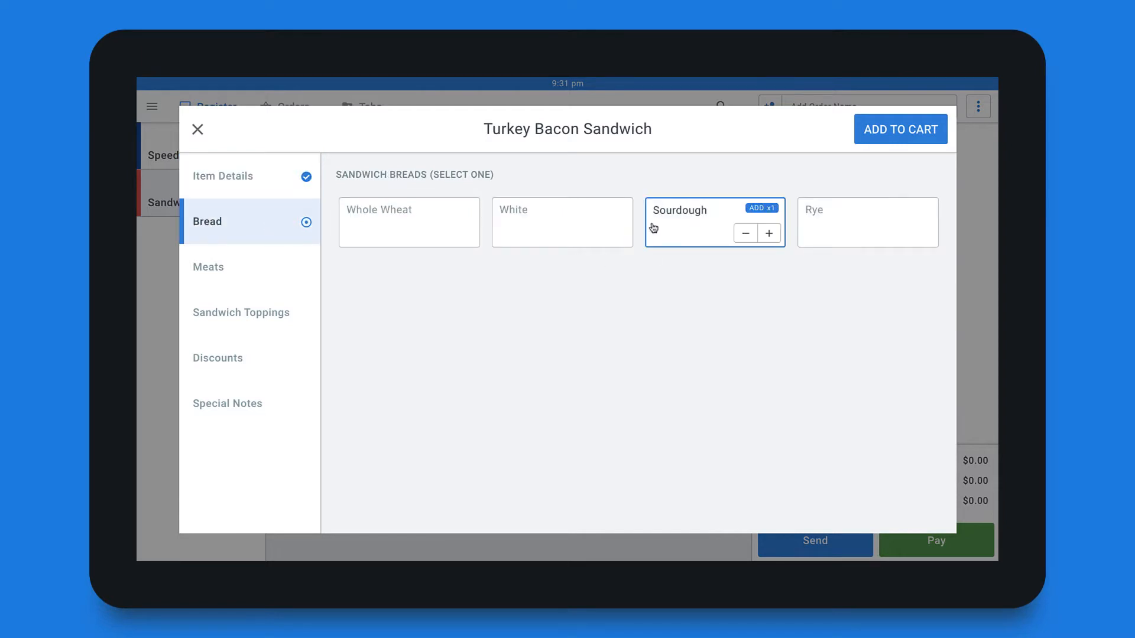
{"action": "left_click", "coordinate": [284, 308]}
{"action": "left_click", "coordinate": [422, 221]}
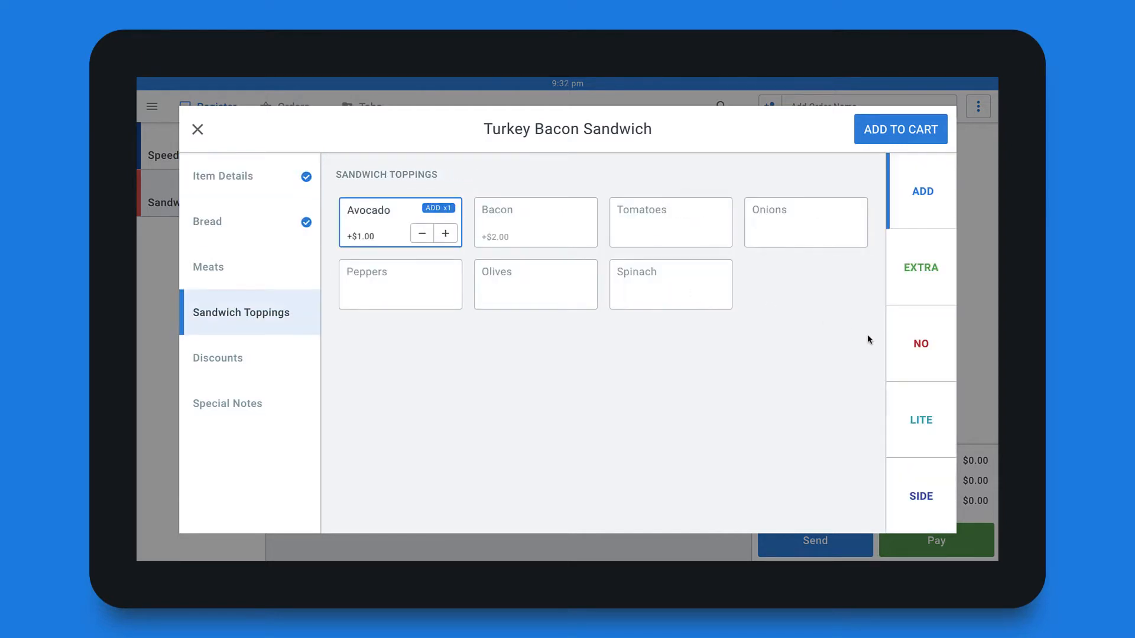
{"action": "left_click", "coordinate": [917, 349]}
{"action": "left_click", "coordinate": [660, 226]}
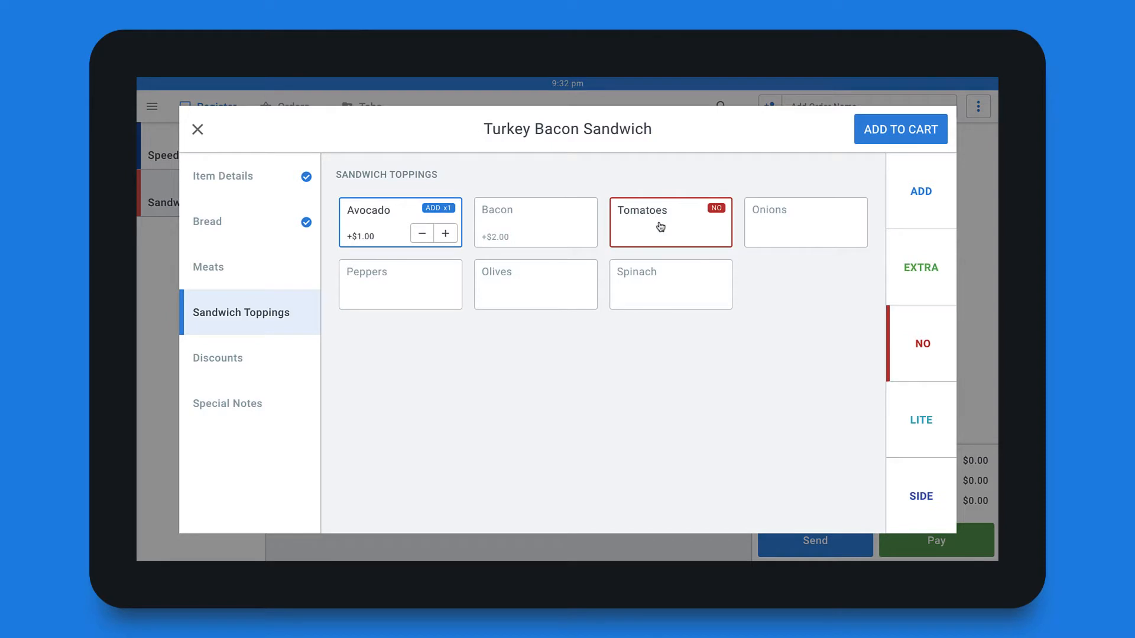
{"action": "left_click", "coordinate": [932, 140]}
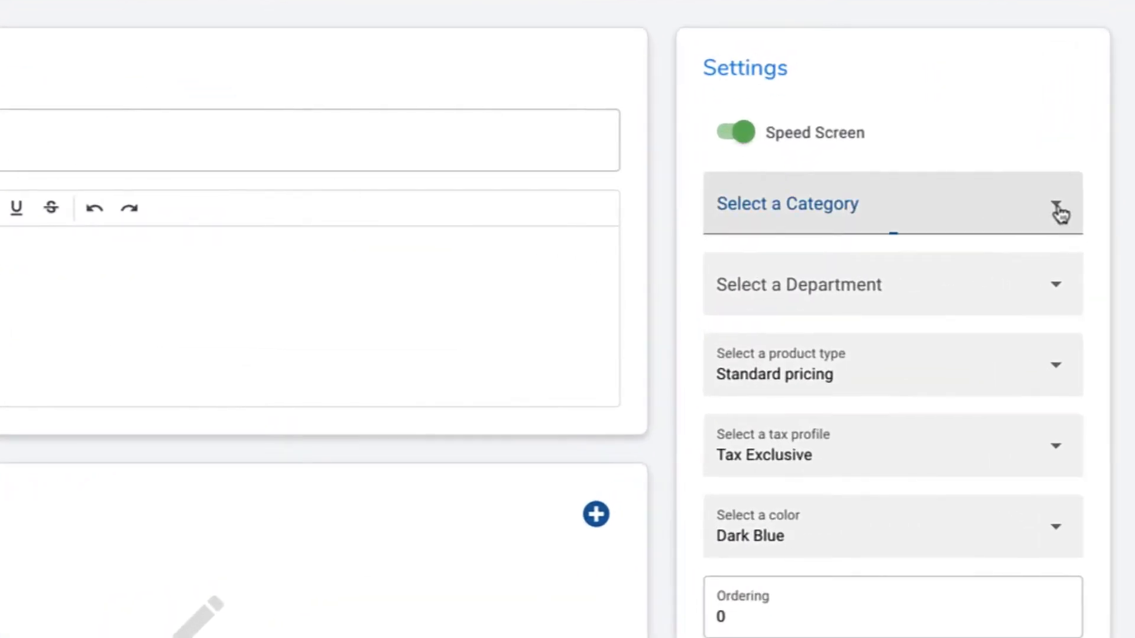
Step: Put the sandwich item in the Sandwiches category and attach the Toppings modifier set
{"action": "left_click", "coordinate": [955, 252]}
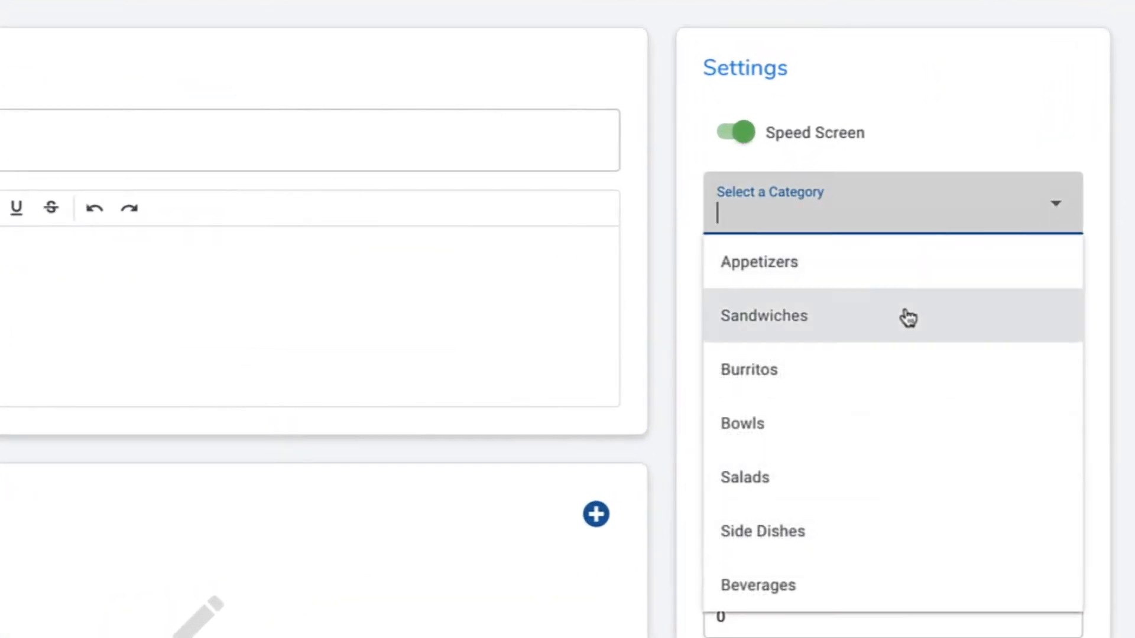
{"action": "left_click", "coordinate": [906, 317]}
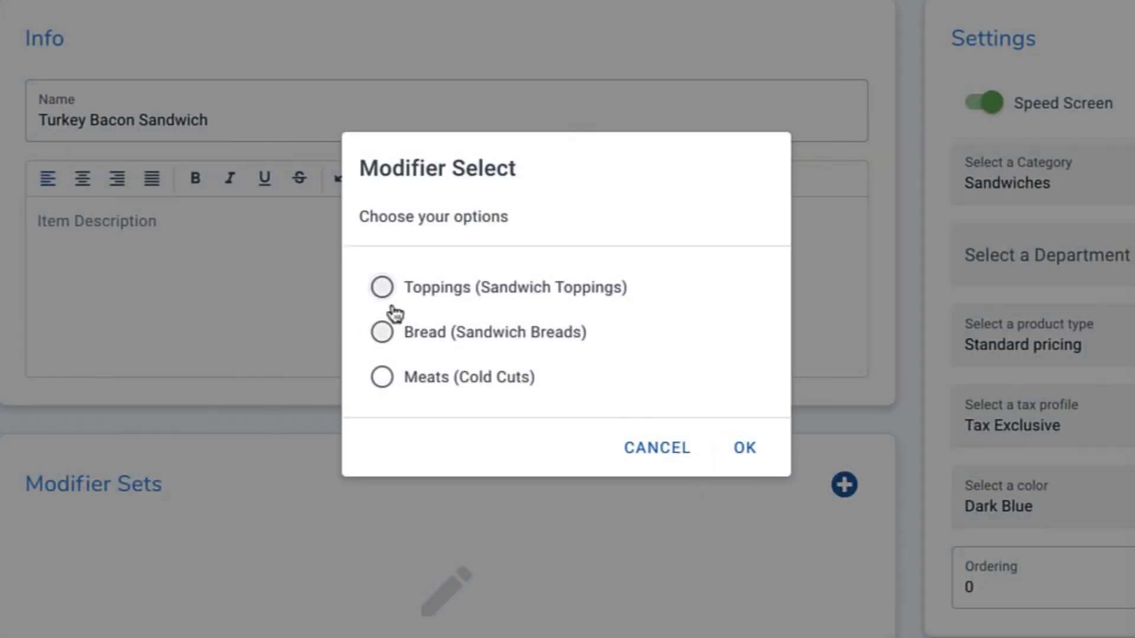
{"action": "left_click", "coordinate": [383, 290]}
{"action": "left_click", "coordinate": [746, 448]}
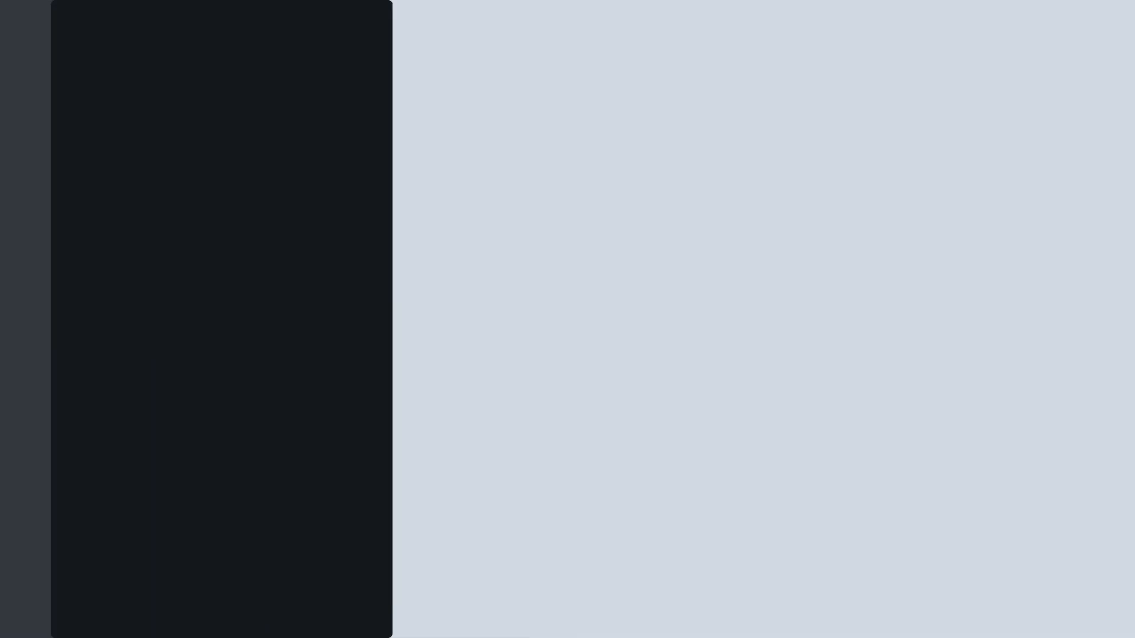
Step: Sign in to the back office with the account email and password, then view Items
{"action": "type", "text": "parsepay.com"}
{"action": "key", "text": "Tab"}
{"action": "type", "text": "password"}
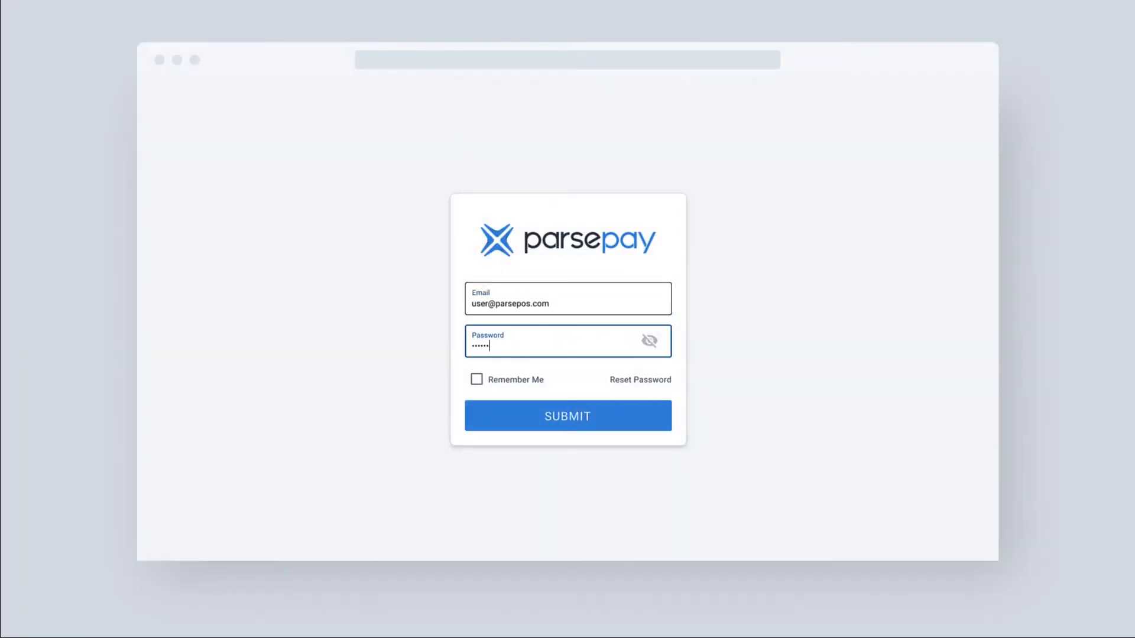
{"action": "left_click", "coordinate": [542, 427]}
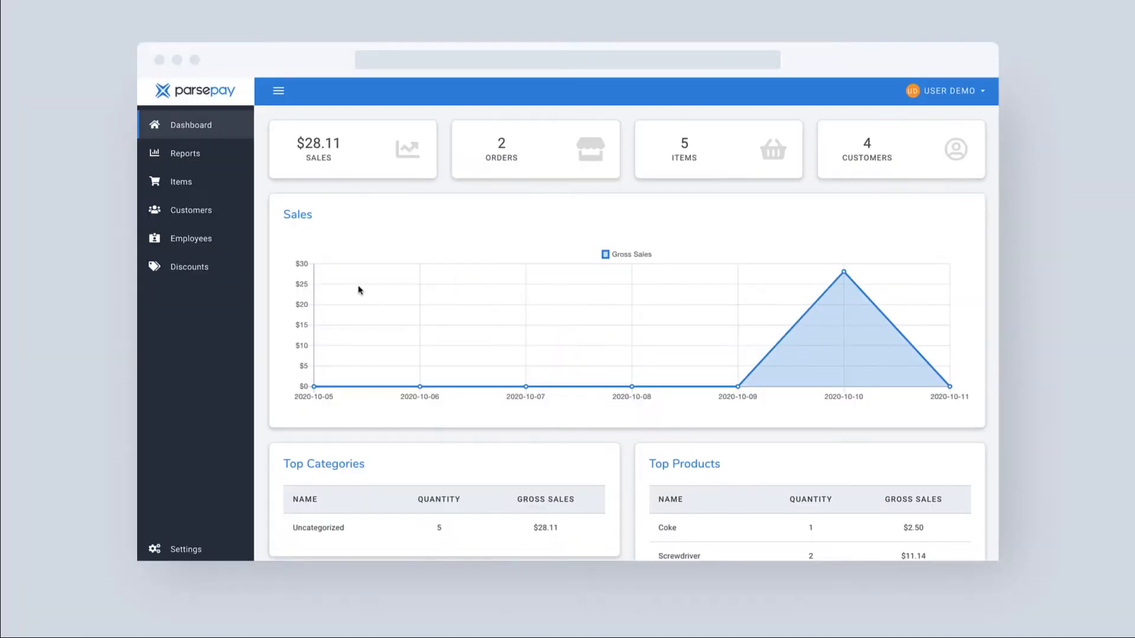
{"action": "left_click", "coordinate": [184, 185]}
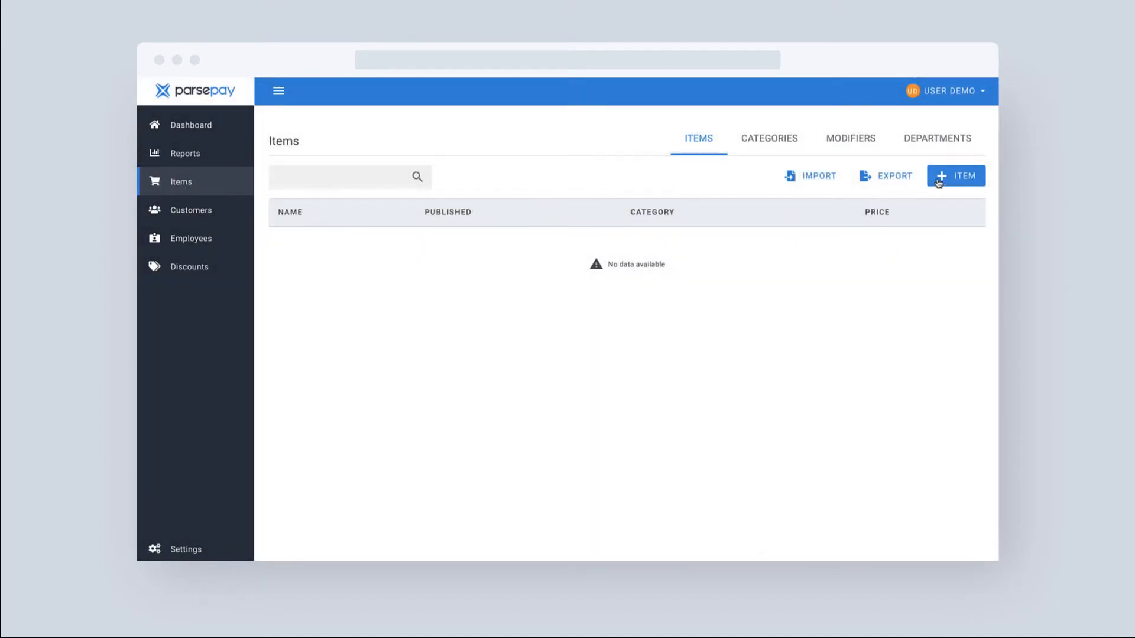
Step: Create a new item named 'Turkey Bacon Sandwich'
{"action": "left_click", "coordinate": [958, 180]}
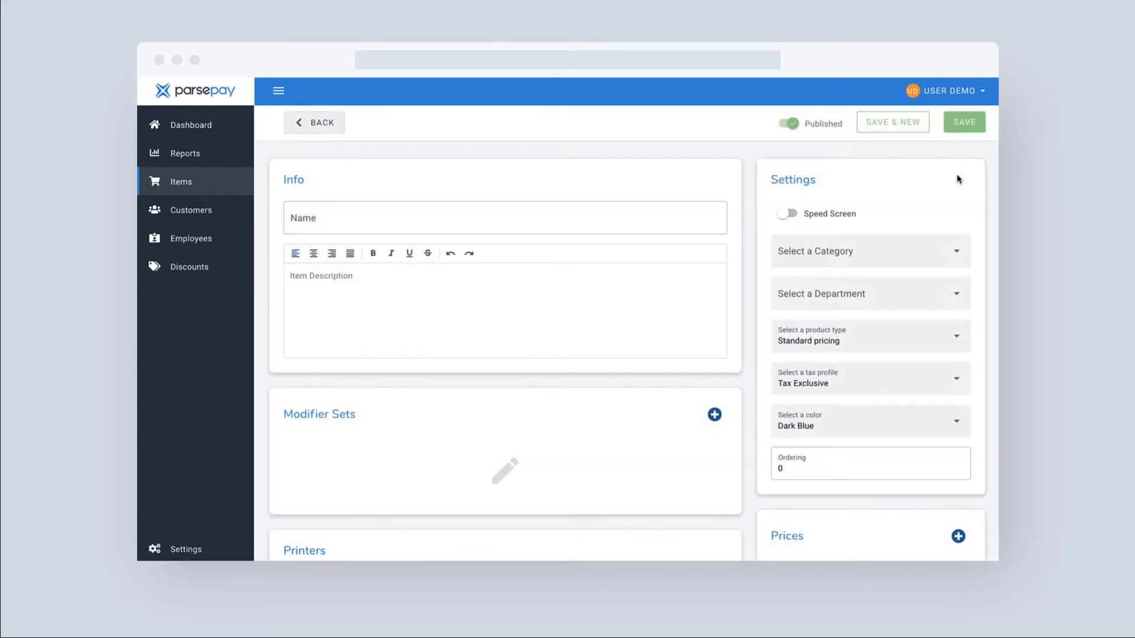
{"action": "left_click", "coordinate": [319, 215]}
{"action": "type", "text": "Turkey Bacon Sand"}
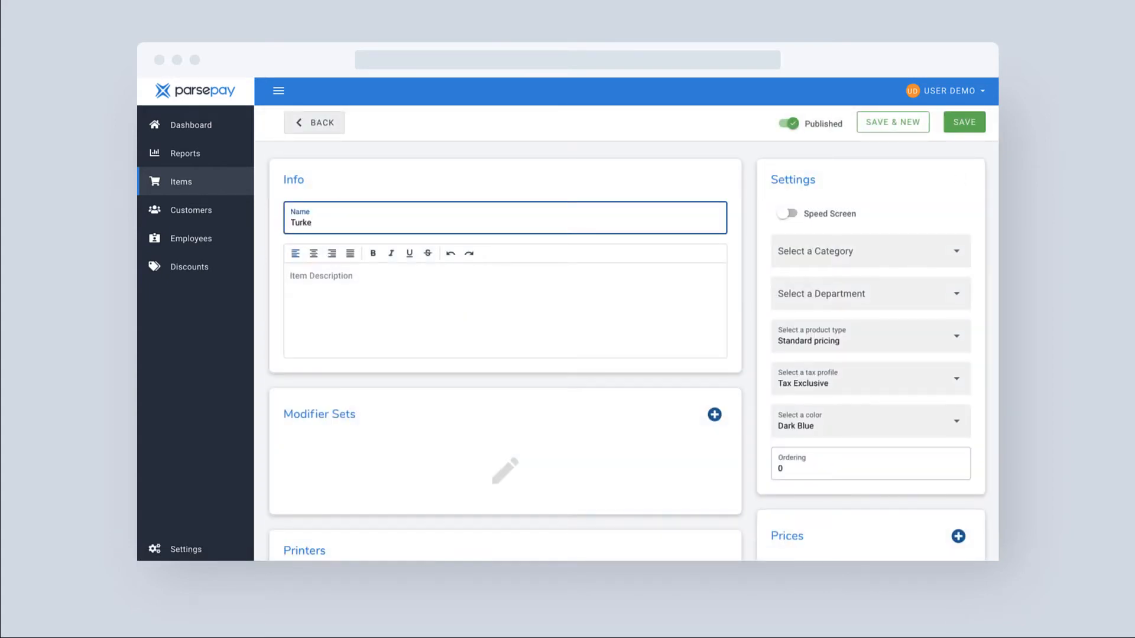
{"action": "type", "text": "wich"}
{"action": "left_click", "coordinate": [660, 377]}
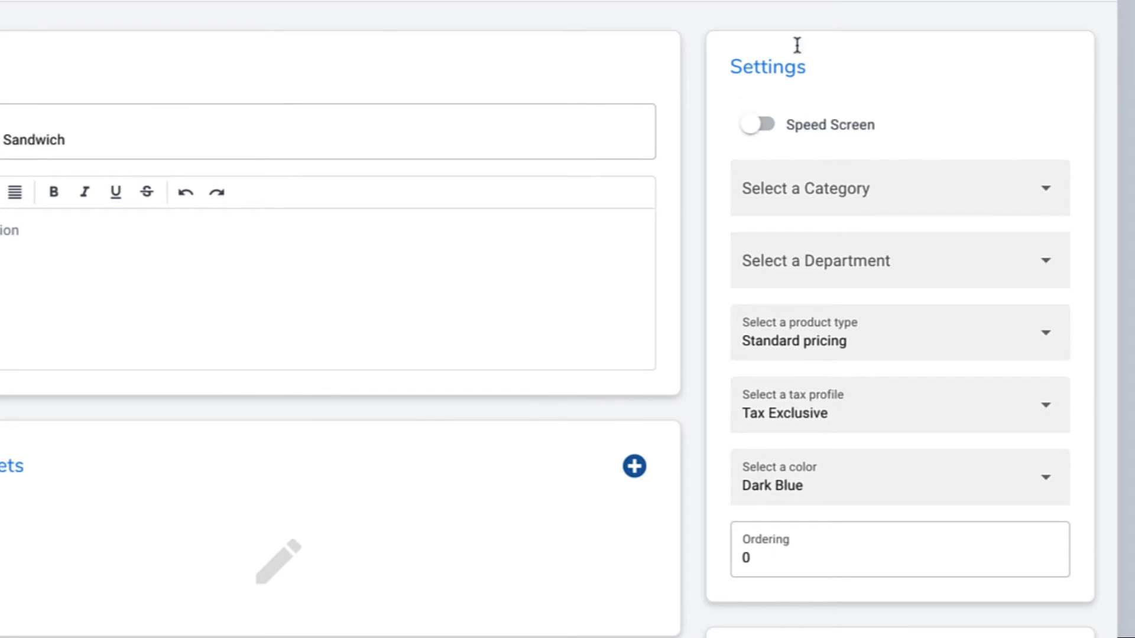
Step: Switch on Speed Screen for the item and set its category to Sandwiches
{"action": "left_click", "coordinate": [767, 126]}
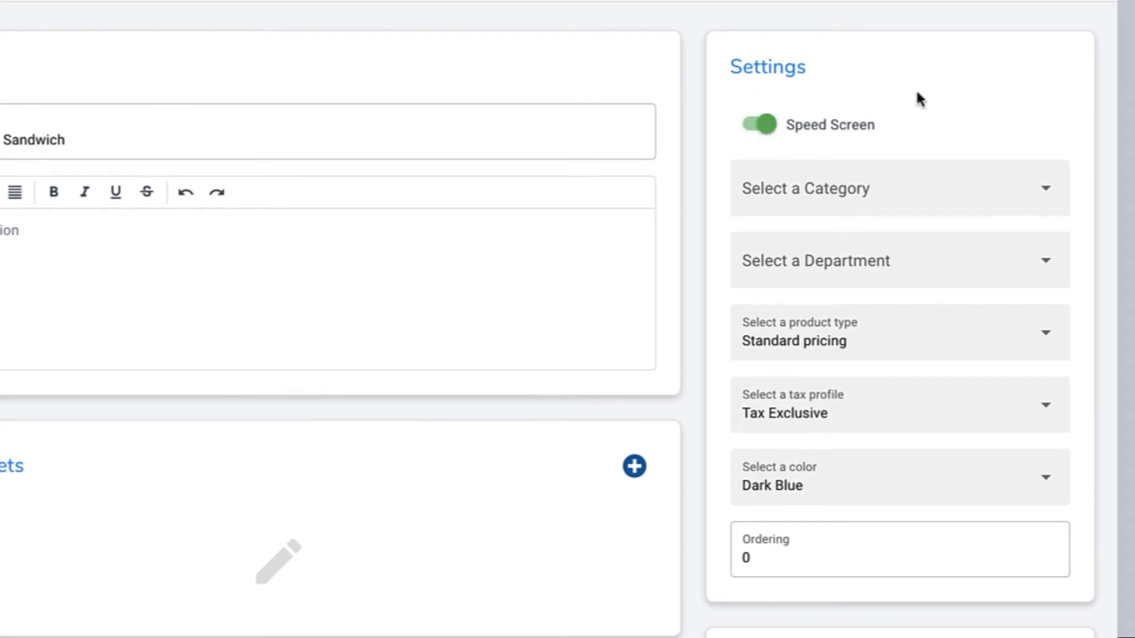
{"action": "left_click", "coordinate": [1045, 194]}
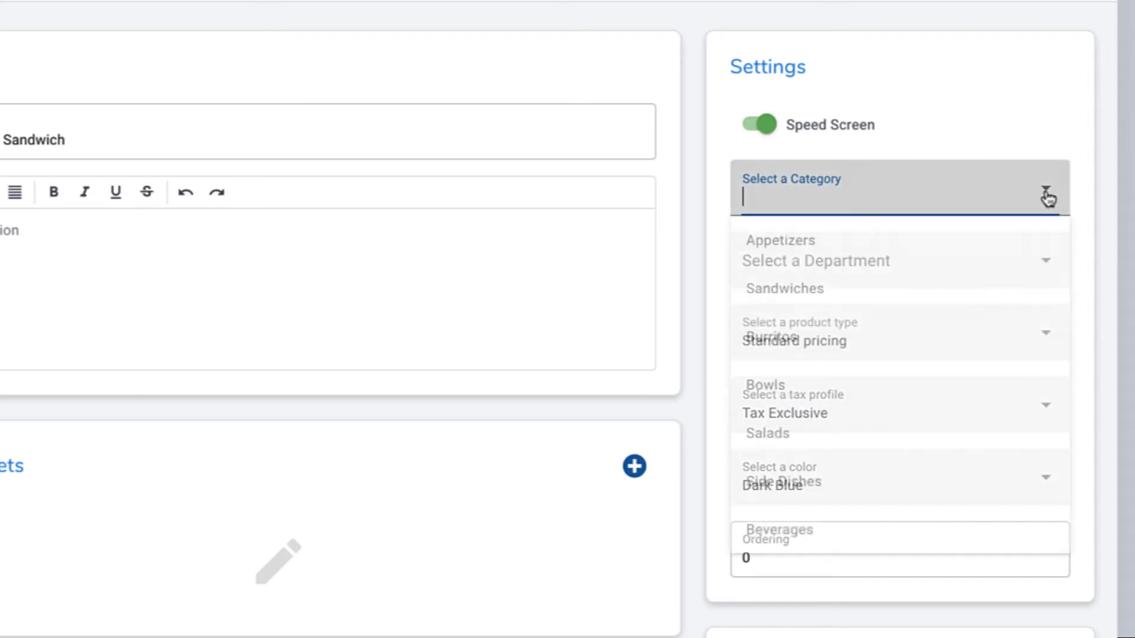
{"action": "left_click", "coordinate": [825, 294]}
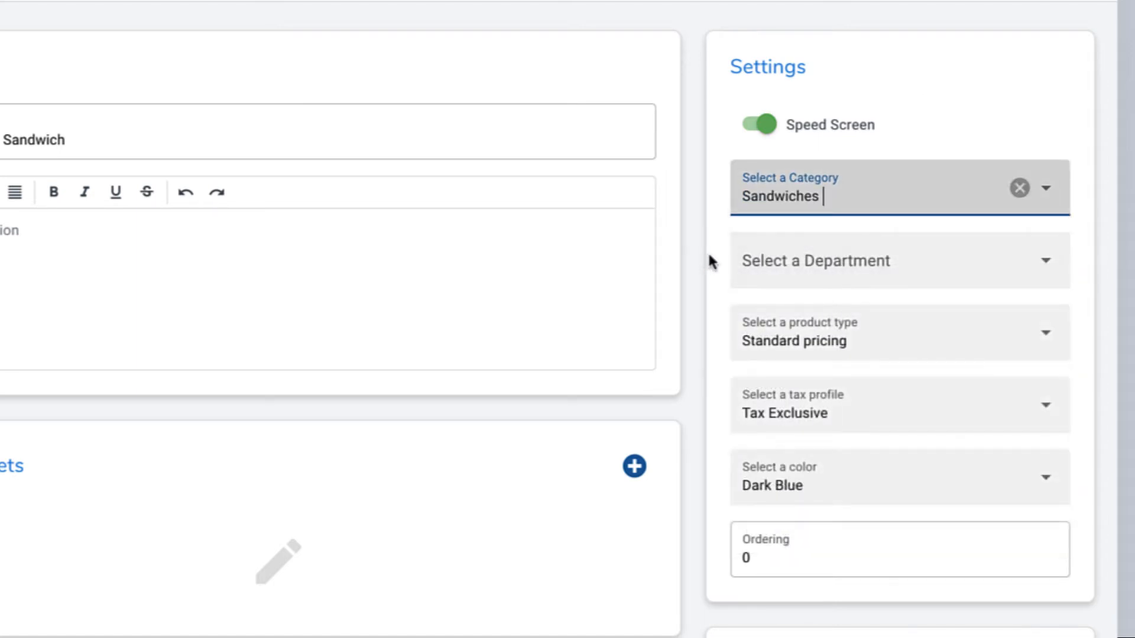
Step: Assign the item to the Food department and keep Standard pricing as the product type
{"action": "left_click", "coordinate": [1045, 264]}
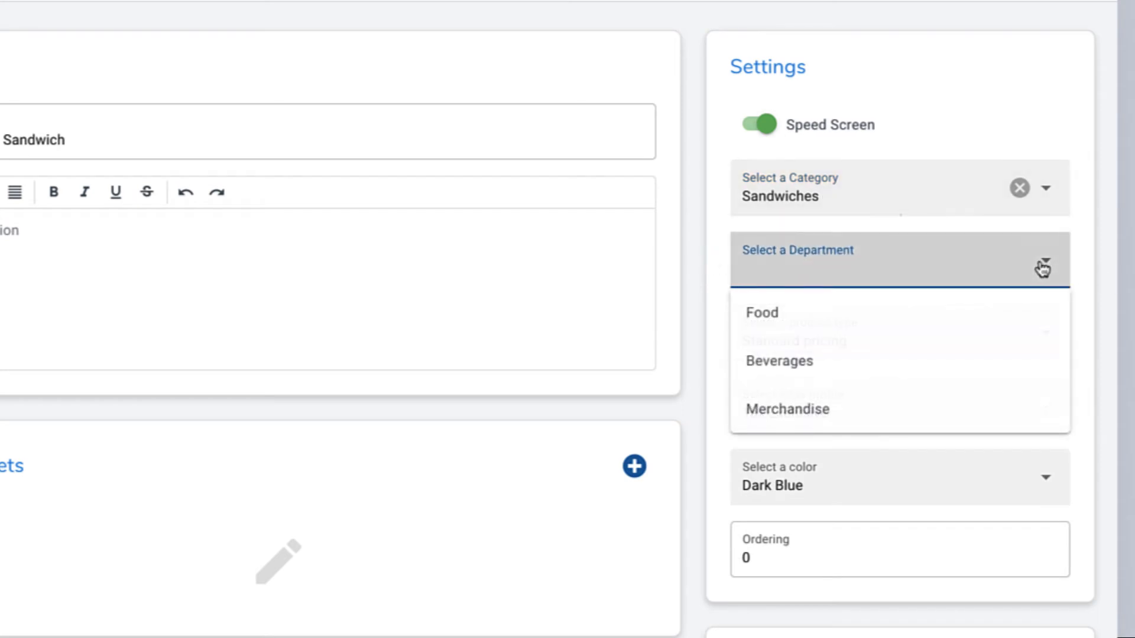
{"action": "left_click", "coordinate": [903, 323]}
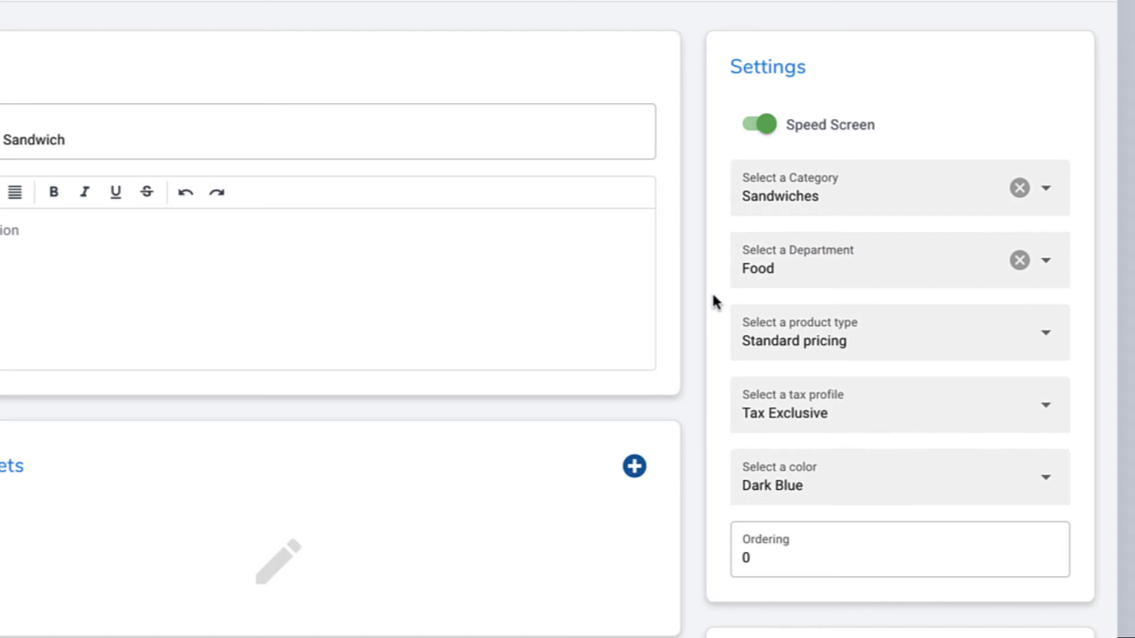
{"action": "left_click", "coordinate": [1042, 337]}
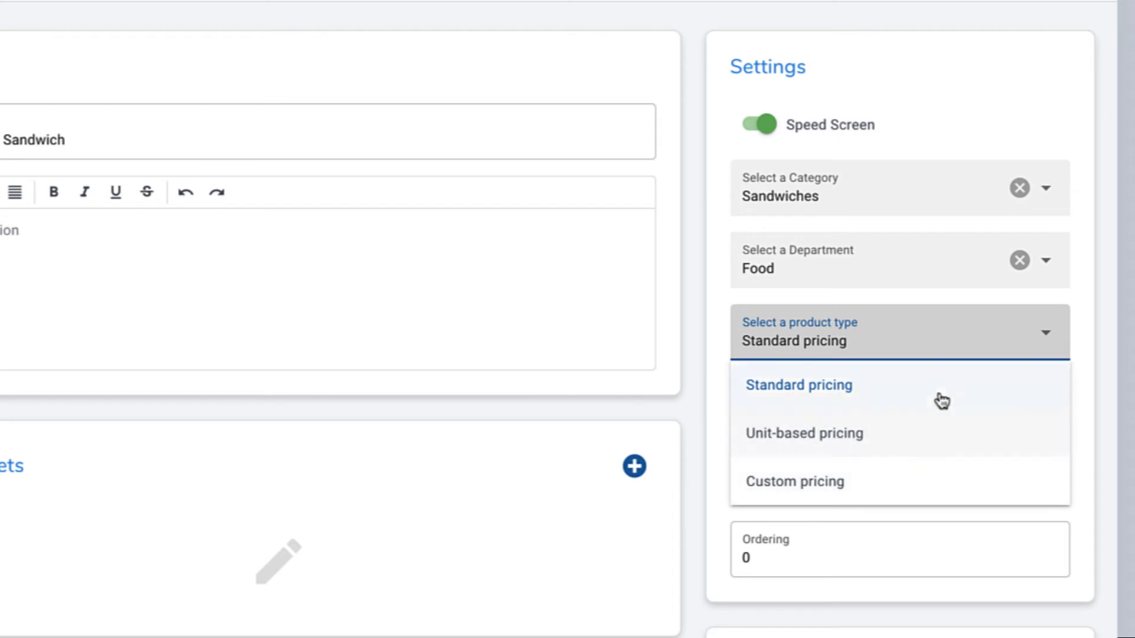
{"action": "left_click", "coordinate": [939, 398]}
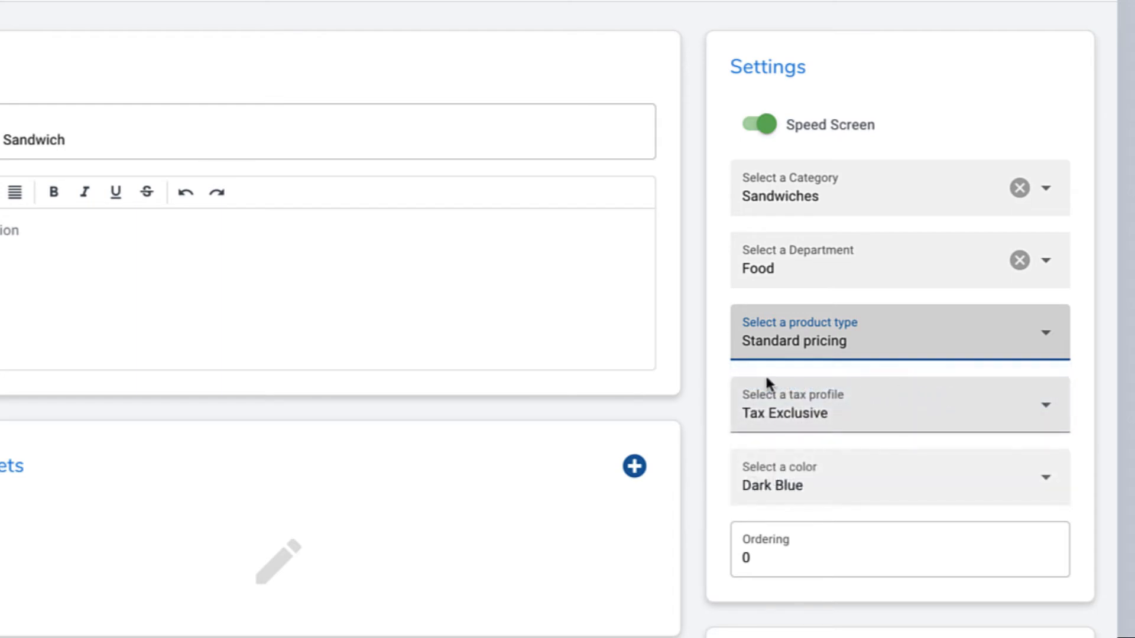
{"action": "left_click", "coordinate": [716, 372]}
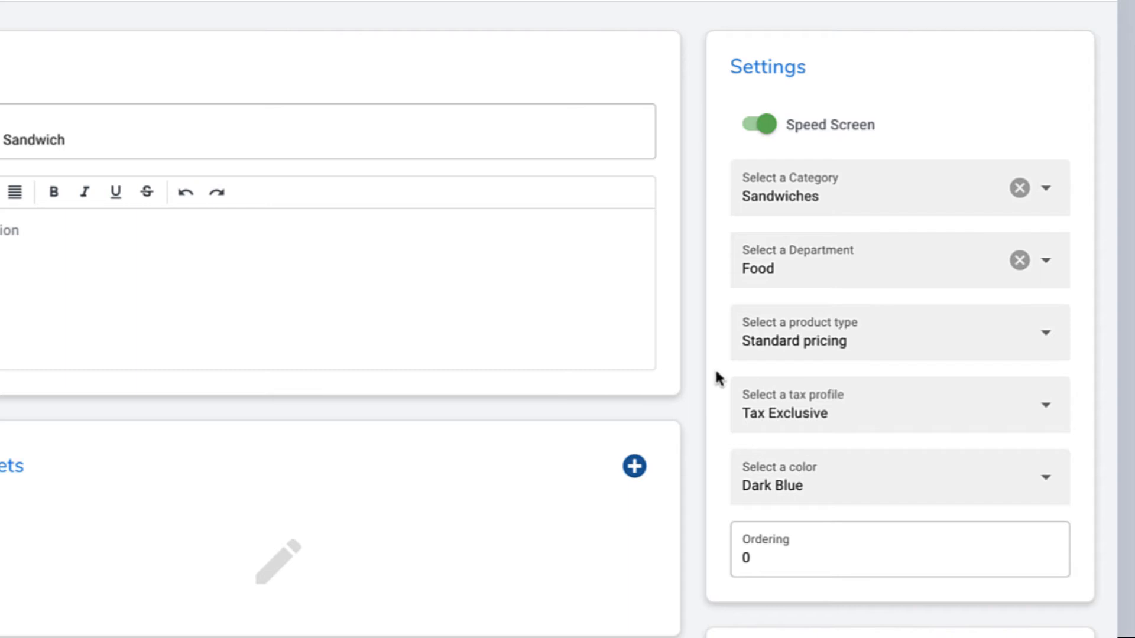
{"action": "left_click", "coordinate": [1047, 411]}
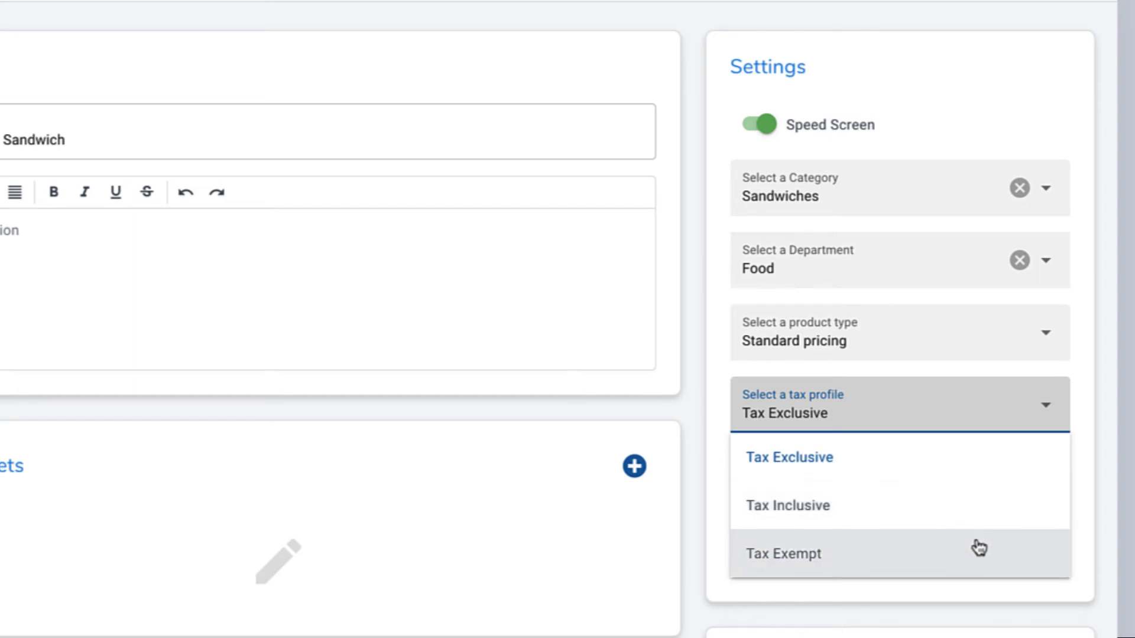
{"action": "left_click", "coordinate": [964, 471]}
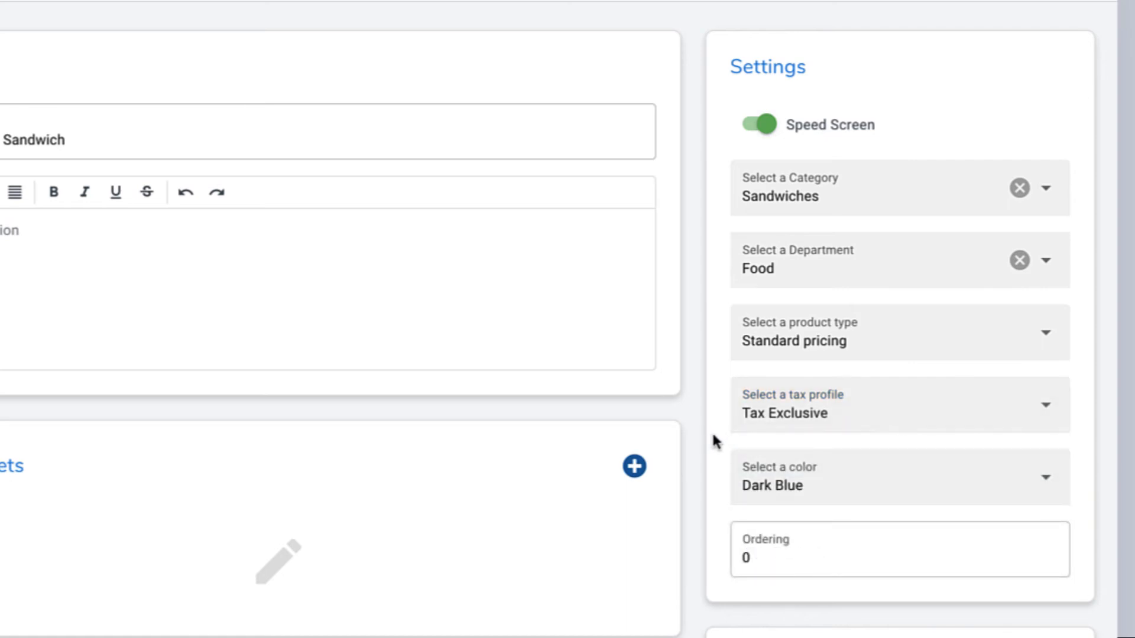
Step: Change the item colour from Dark Blue to Orange and set its ordering to 1
{"action": "left_click", "coordinate": [1046, 479]}
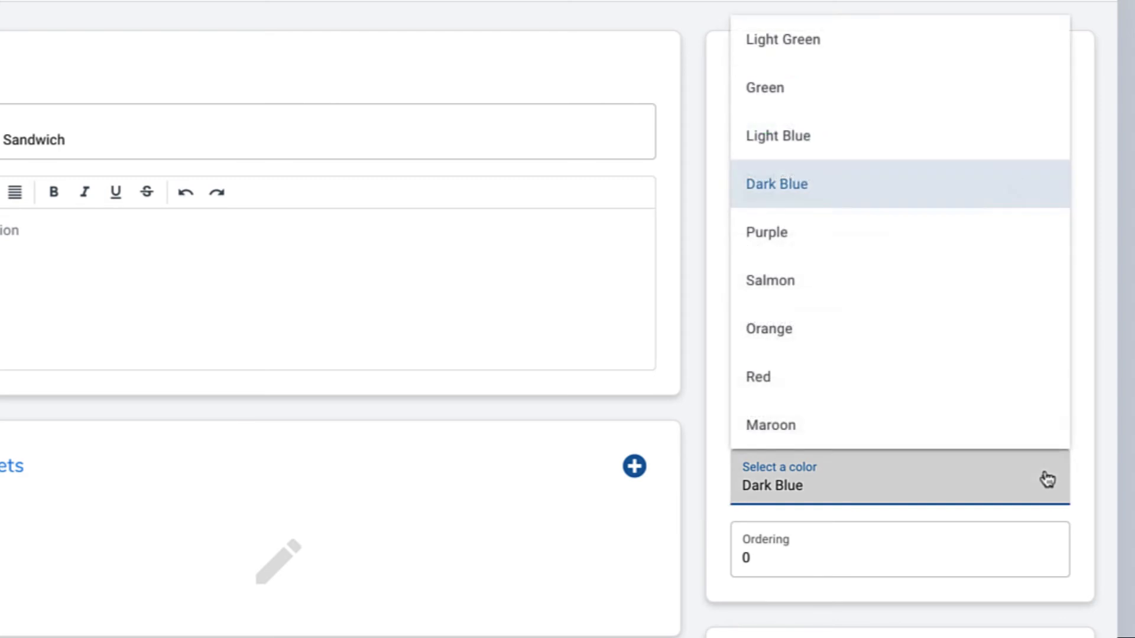
{"action": "left_click", "coordinate": [861, 336]}
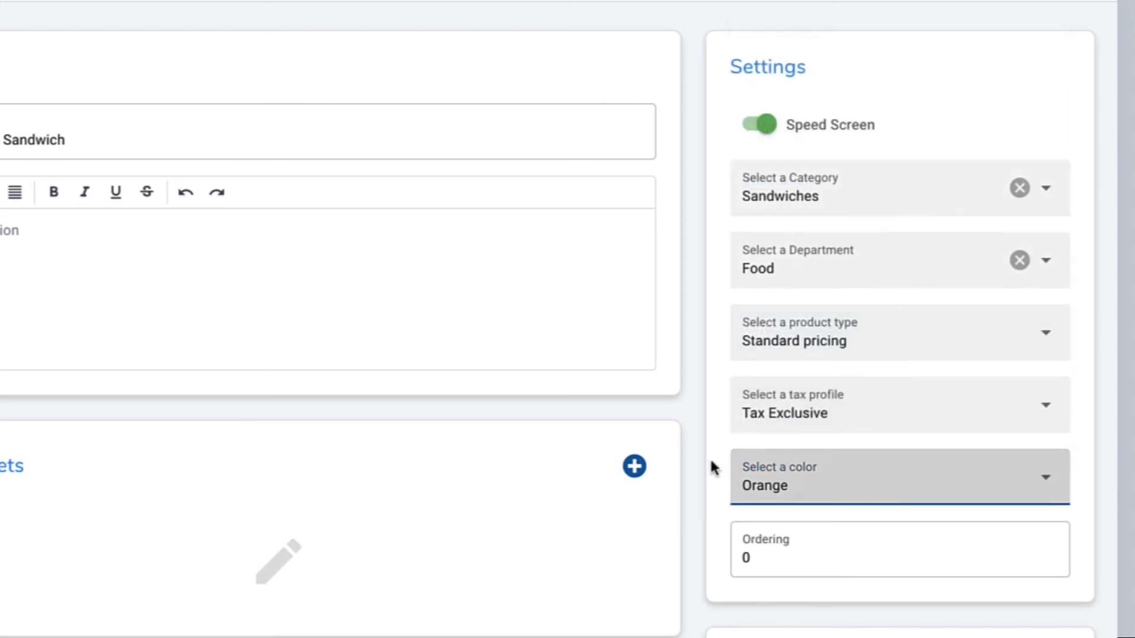
{"action": "left_click", "coordinate": [767, 550]}
{"action": "key", "text": "BackSpace"}
{"action": "type", "text": "1"}
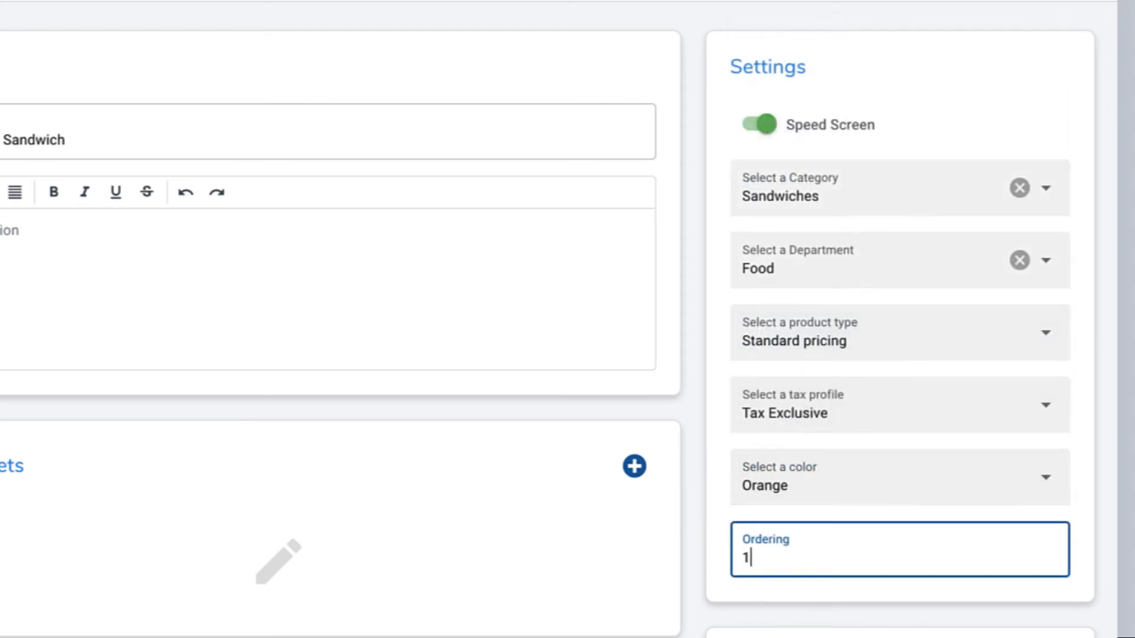
{"action": "left_click", "coordinate": [707, 500]}
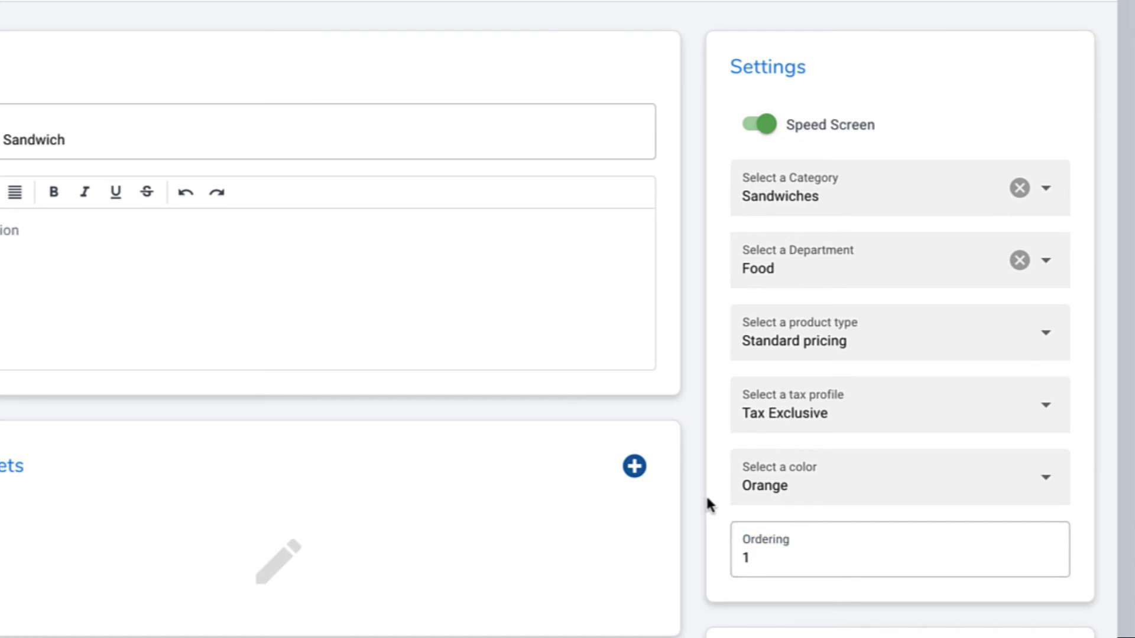
Step: Enter a price of 6.95 in the Prices card, leaving the SKU blank
{"action": "scroll", "coordinate": [714, 516], "scroll_direction": "down", "scroll_amount": 5}
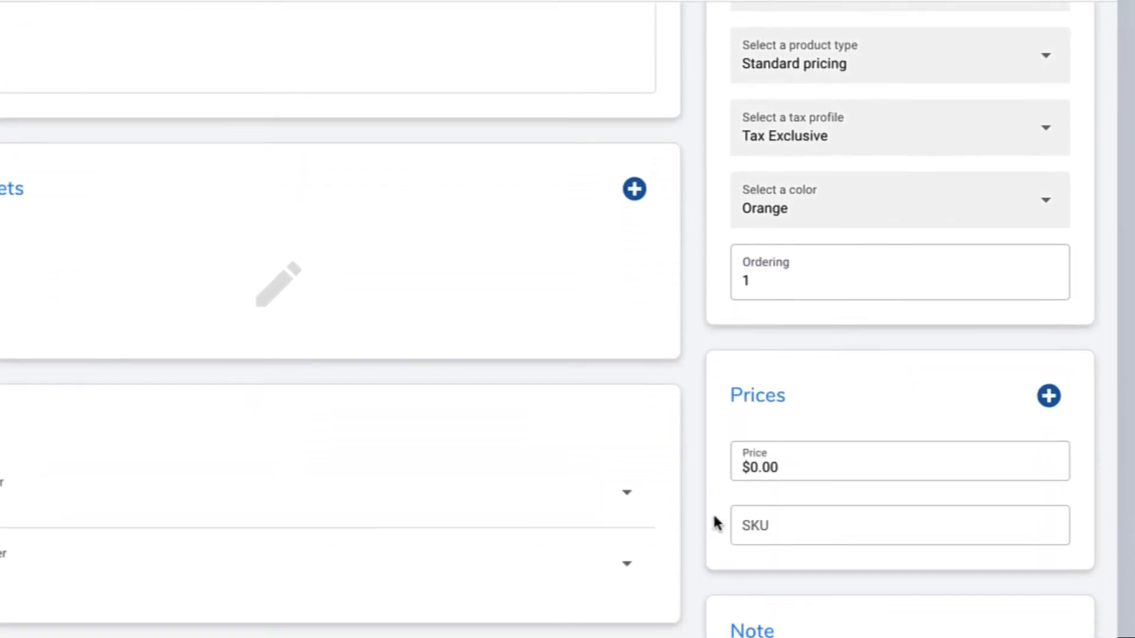
{"action": "scroll", "coordinate": [713, 512], "scroll_direction": "down", "scroll_amount": 1}
{"action": "left_click", "coordinate": [783, 445]}
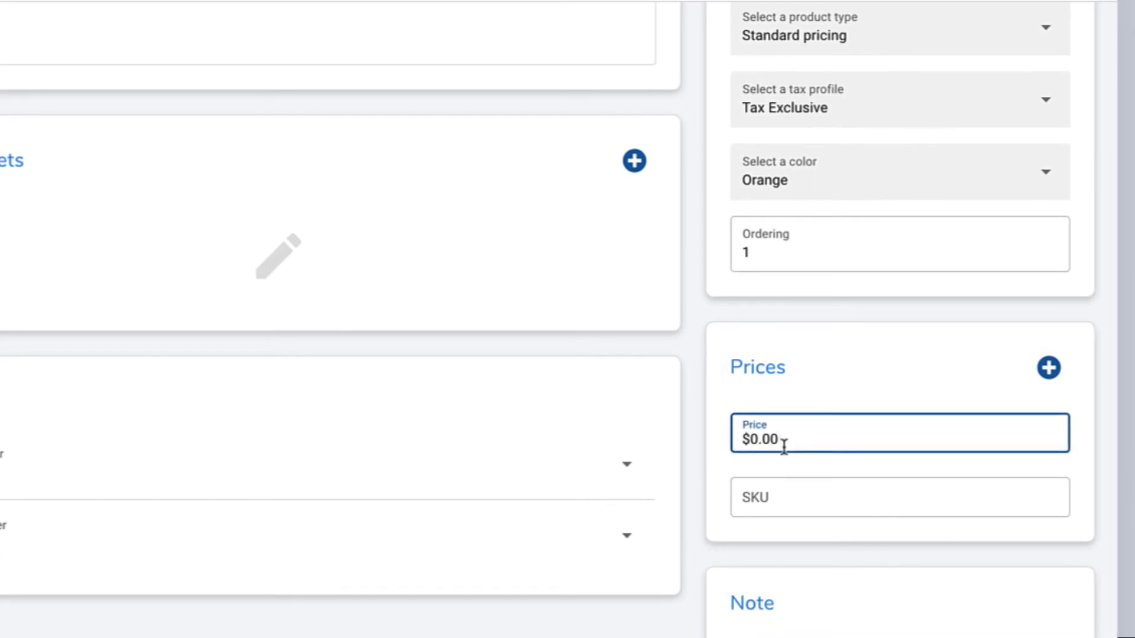
{"action": "type", "text": "6.95"}
{"action": "left_click", "coordinate": [787, 406]}
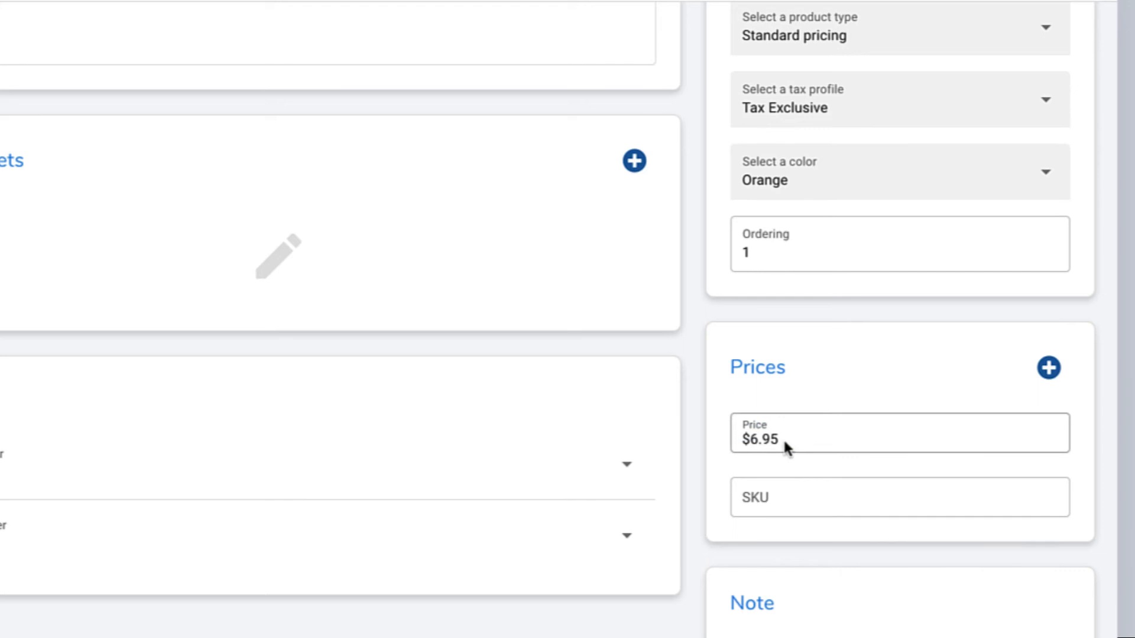
{"action": "left_click", "coordinate": [773, 500]}
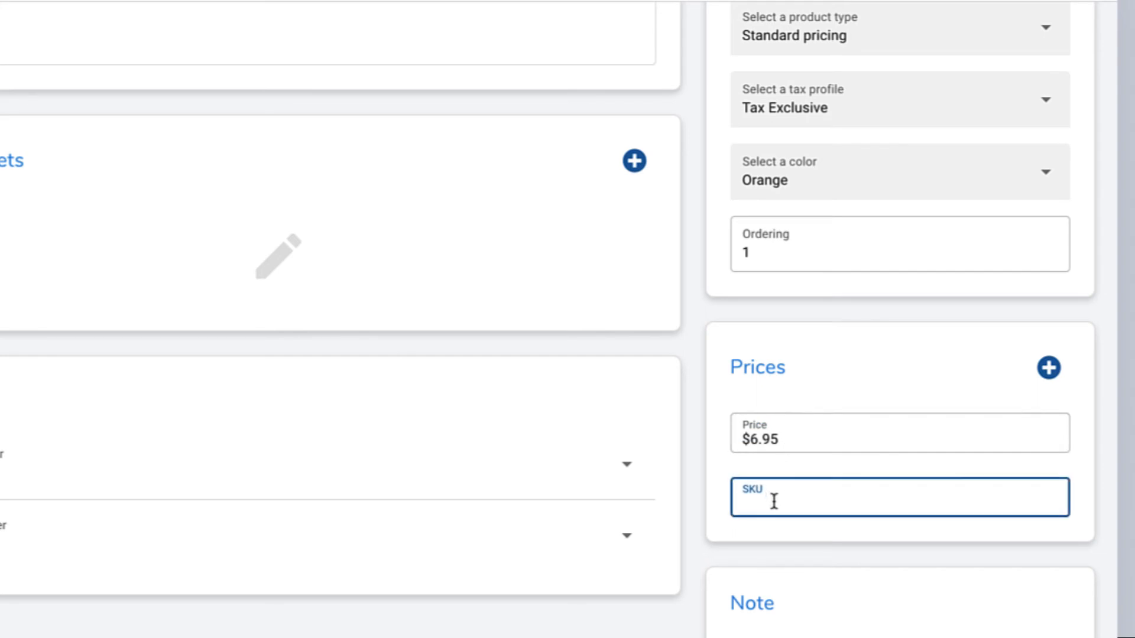
{"action": "left_click", "coordinate": [720, 466]}
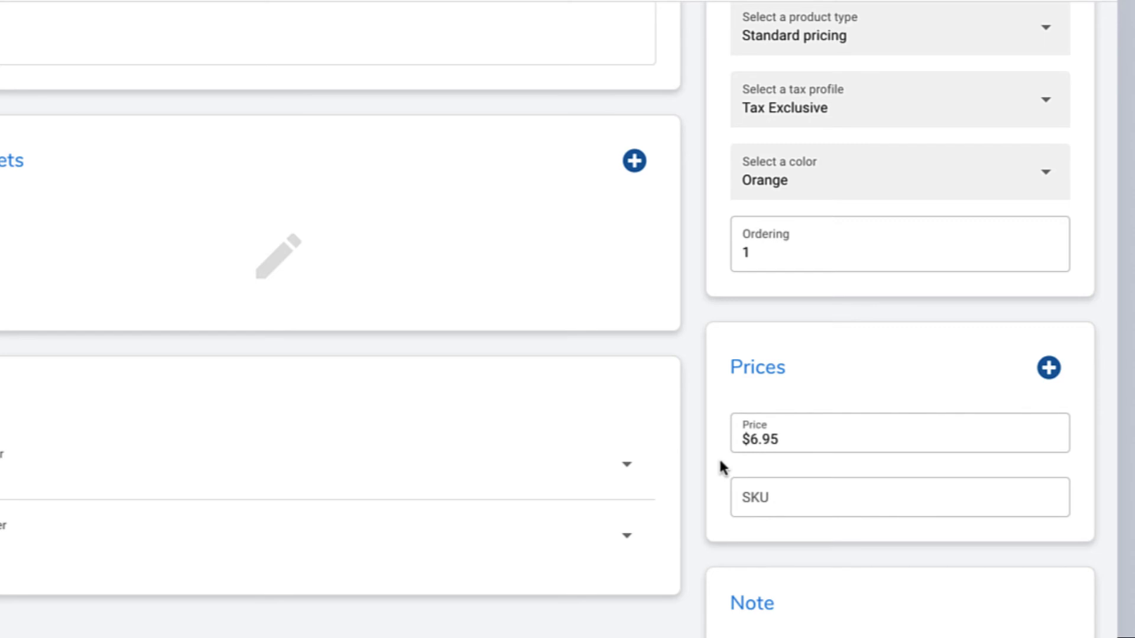
Step: Add a second price row, naming them Half ($6.95) and Whole ($10.95)
{"action": "left_click", "coordinate": [1048, 369]}
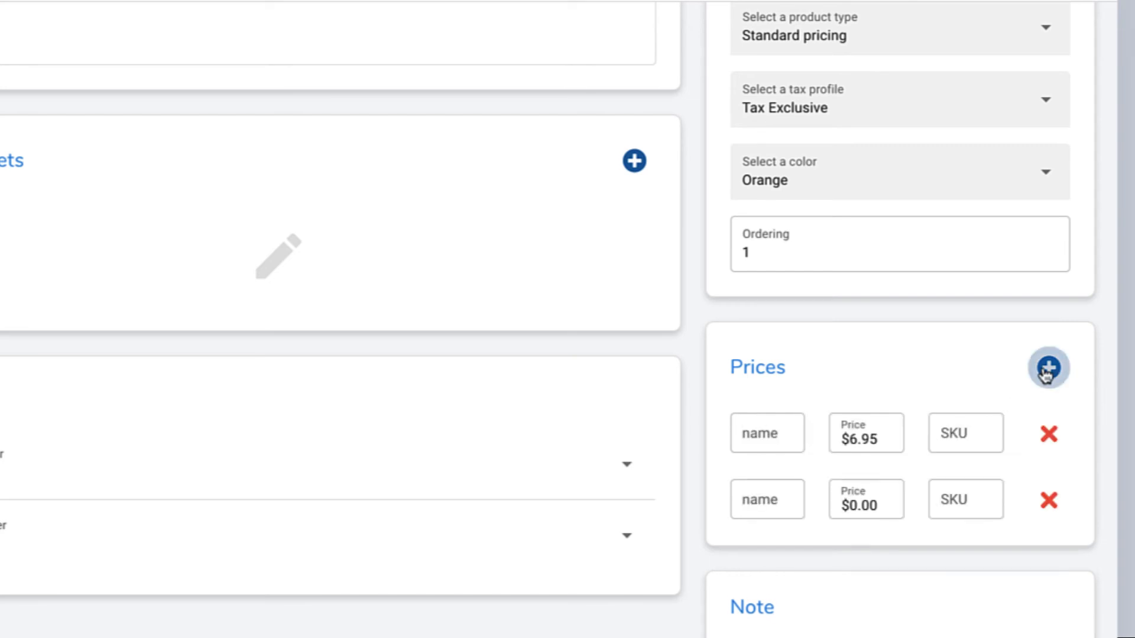
{"action": "left_click", "coordinate": [768, 434]}
{"action": "type", "text": "Half"}
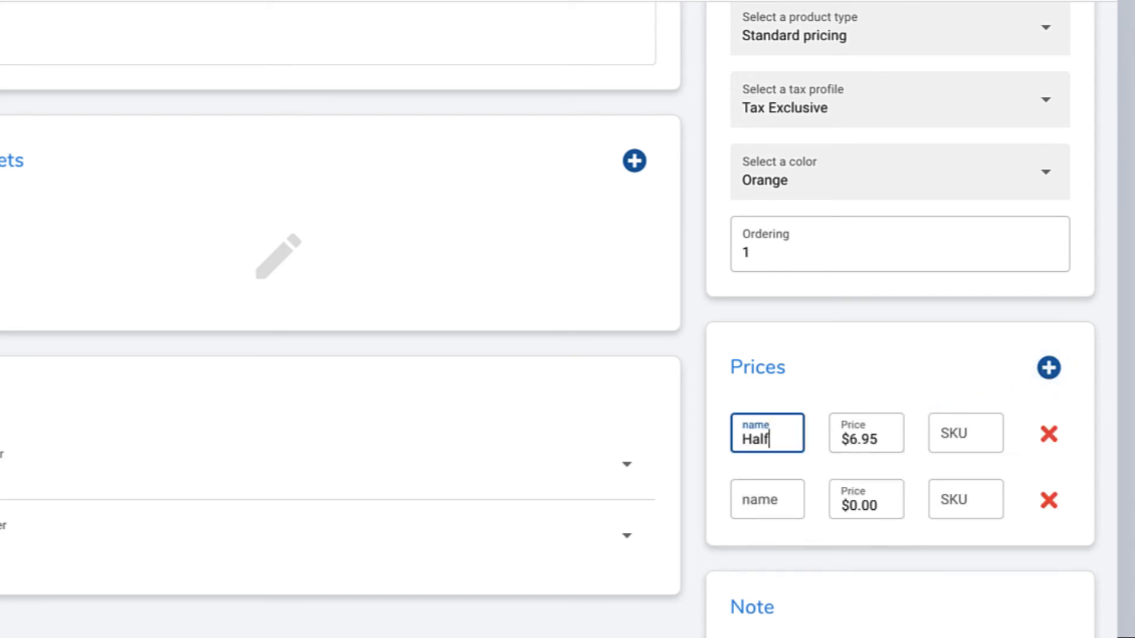
{"action": "left_click", "coordinate": [755, 499]}
{"action": "type", "text": "Whole"}
{"action": "left_click", "coordinate": [832, 510]}
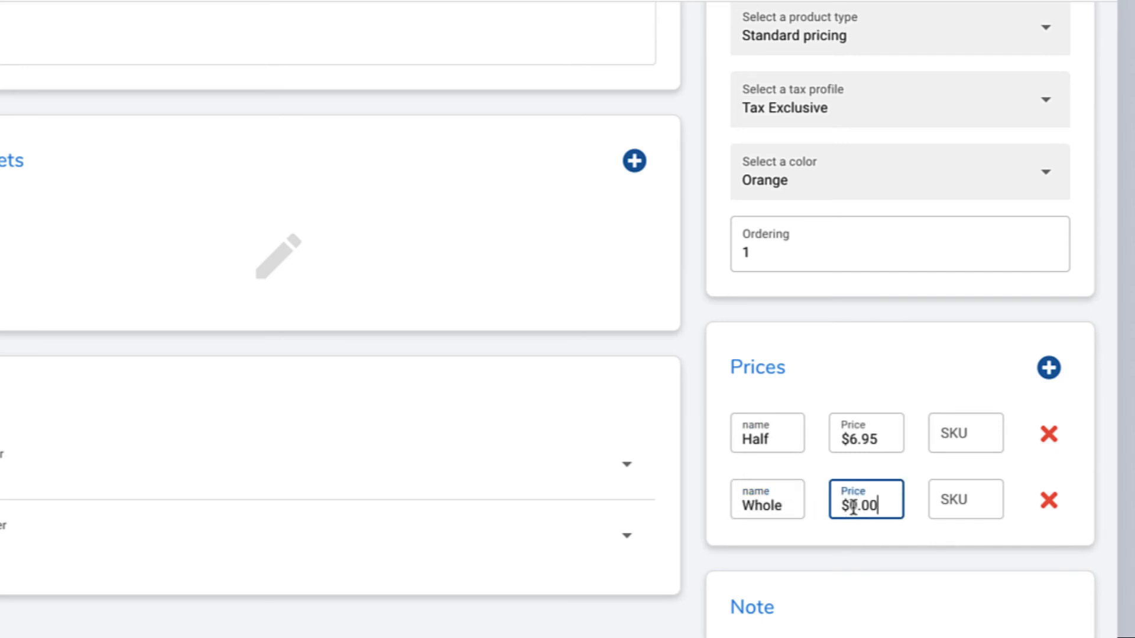
{"action": "type", "text": "1095"}
{"action": "left_click", "coordinate": [758, 539]}
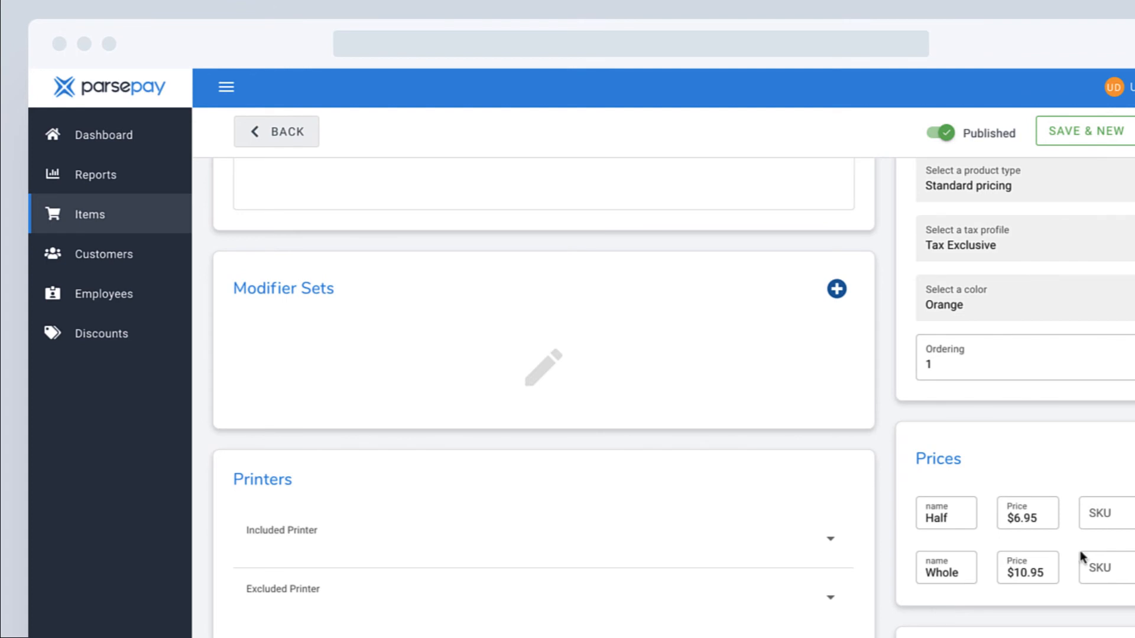
Step: Add the Bread, Meats and Toppings modifier sets to the item
{"action": "left_click", "coordinate": [836, 290]}
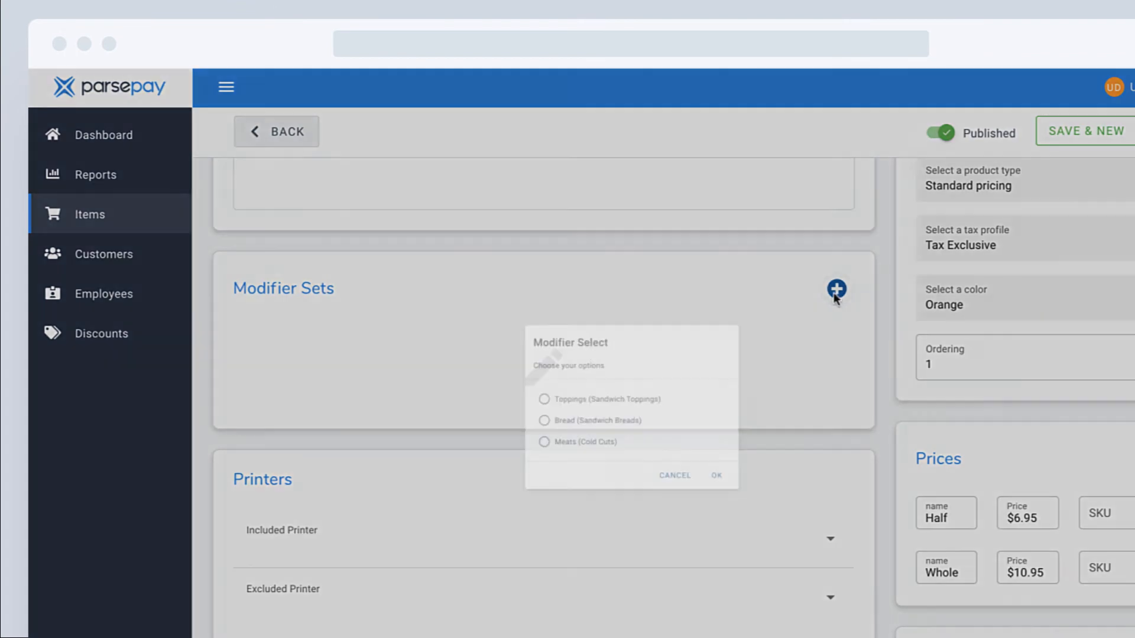
{"action": "left_click", "coordinate": [566, 431]}
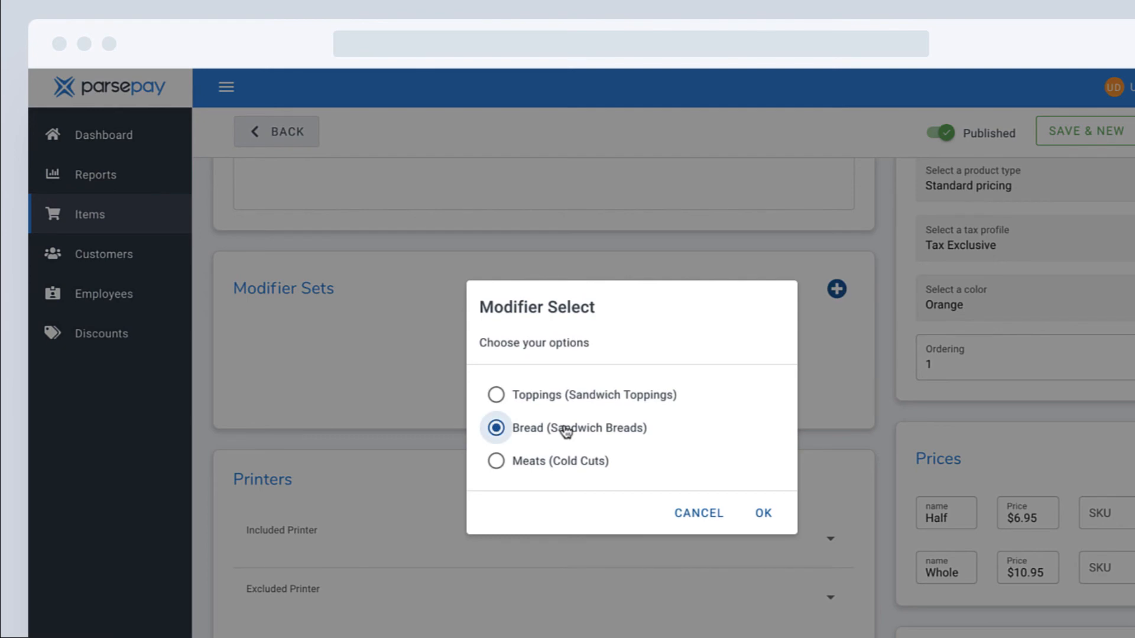
{"action": "left_click", "coordinate": [767, 519]}
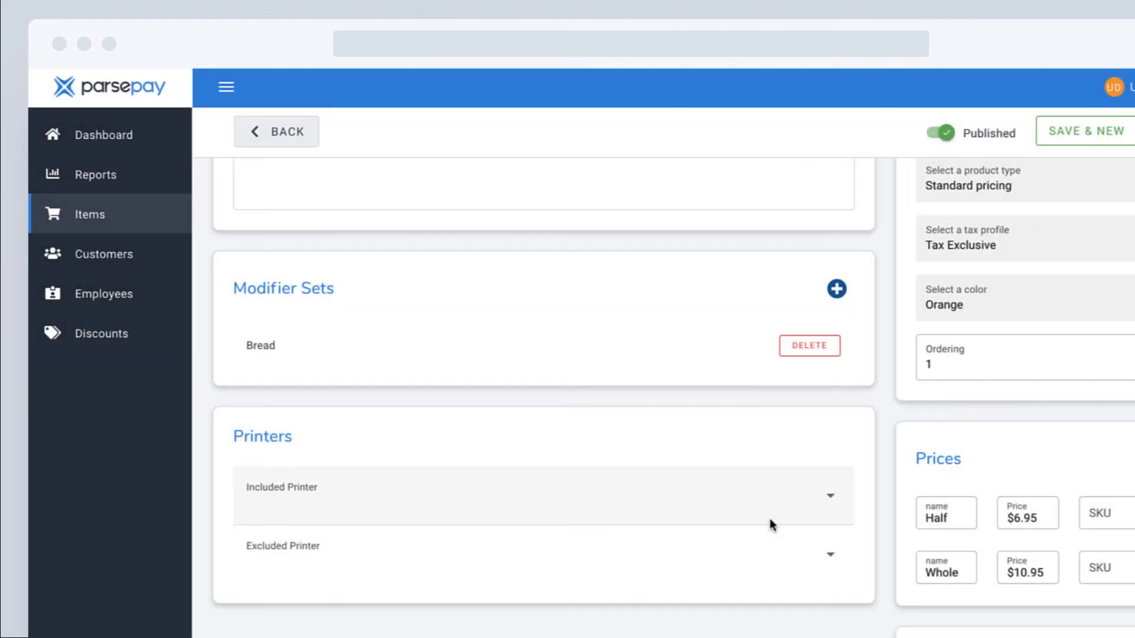
{"action": "left_click", "coordinate": [836, 289]}
{"action": "left_click", "coordinate": [495, 465]}
{"action": "left_click", "coordinate": [763, 513]}
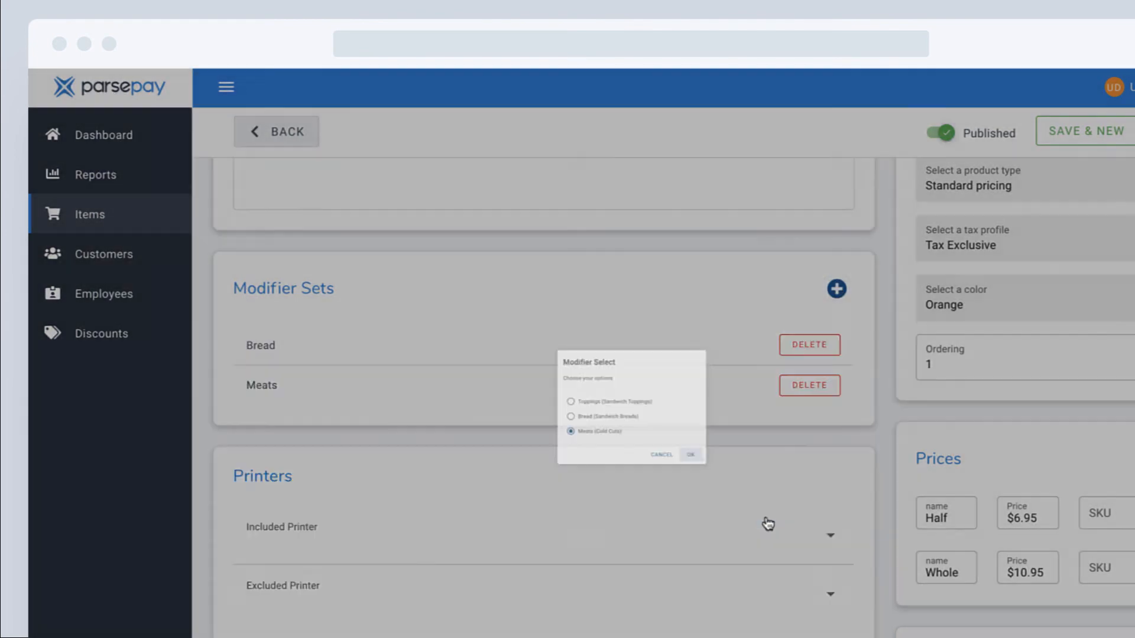
{"action": "left_click", "coordinate": [835, 288]}
{"action": "left_click", "coordinate": [498, 396]}
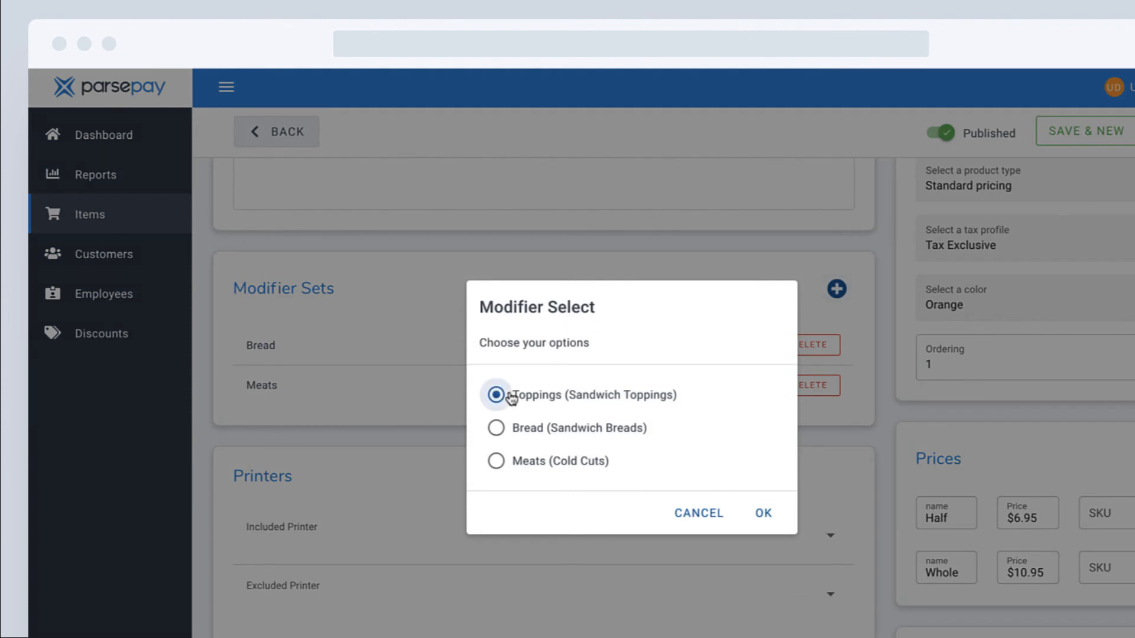
{"action": "left_click", "coordinate": [765, 514]}
{"action": "scroll", "coordinate": [715, 377], "scroll_direction": "down", "scroll_amount": 1}
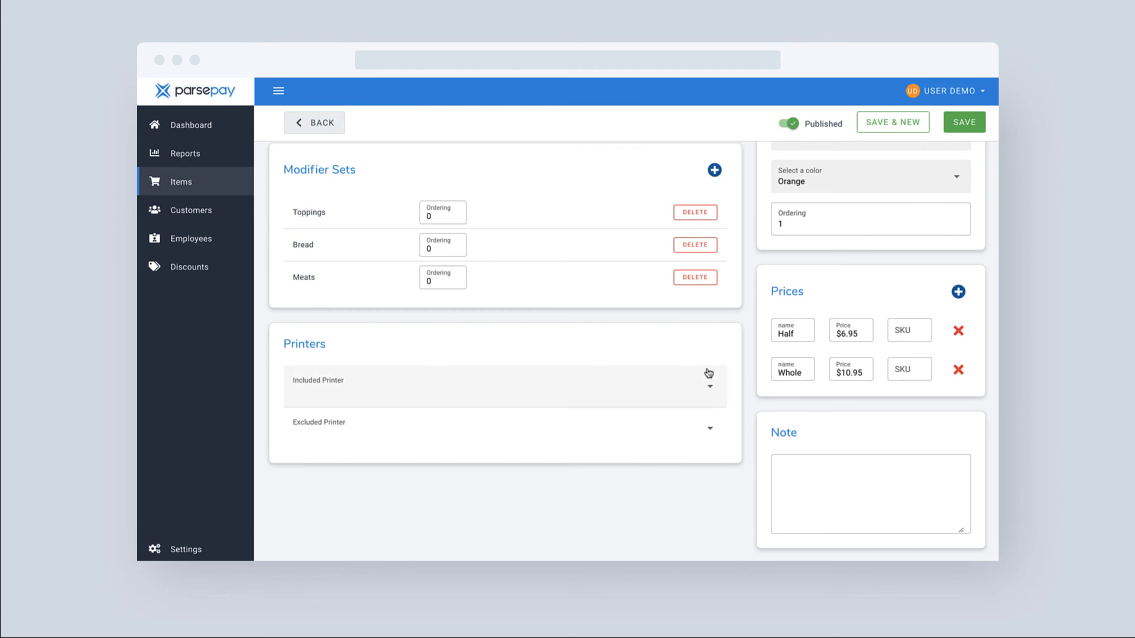
Step: Review the Included and Excluded Printer lists, leave both empty, and save the Turkey Bacon Sandwich
{"action": "left_click", "coordinate": [709, 389]}
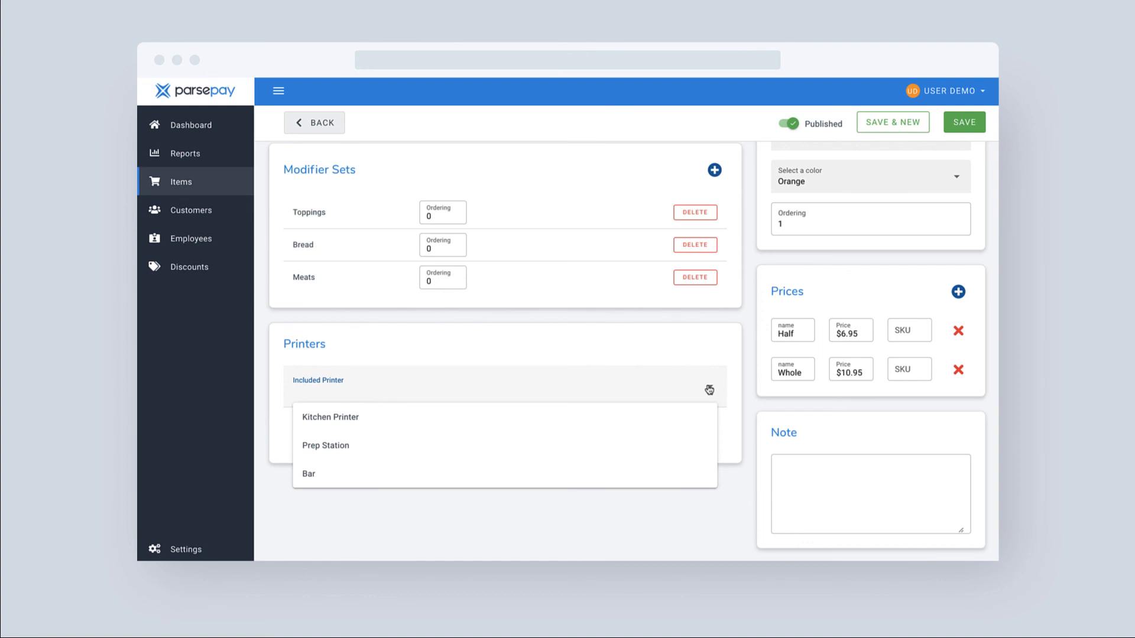
{"action": "left_click", "coordinate": [709, 390]}
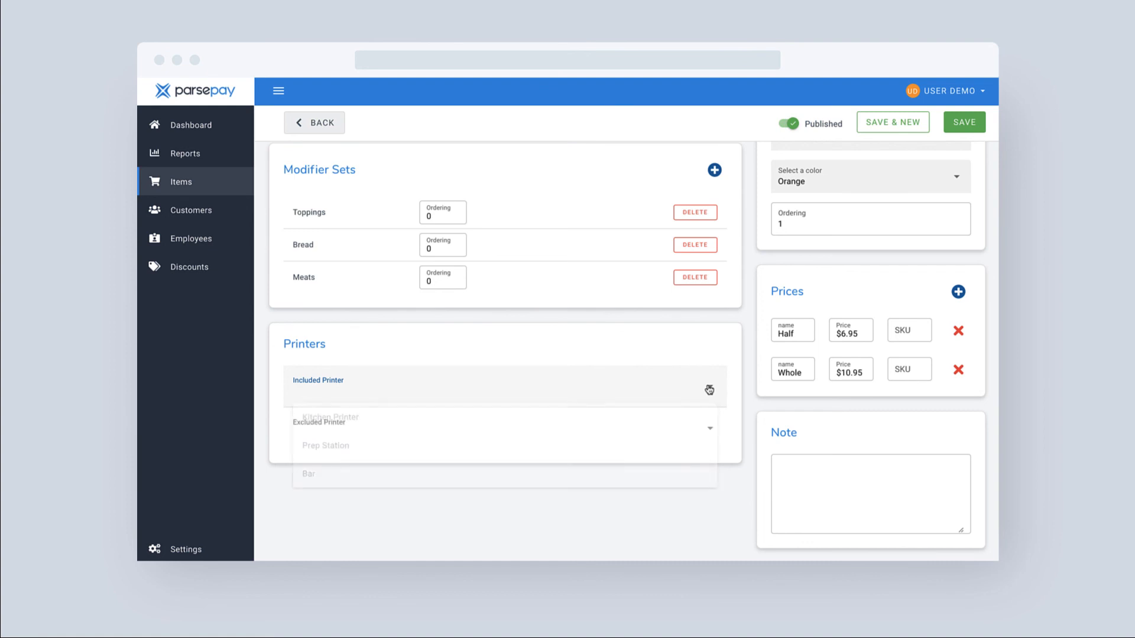
{"action": "left_click", "coordinate": [710, 435]}
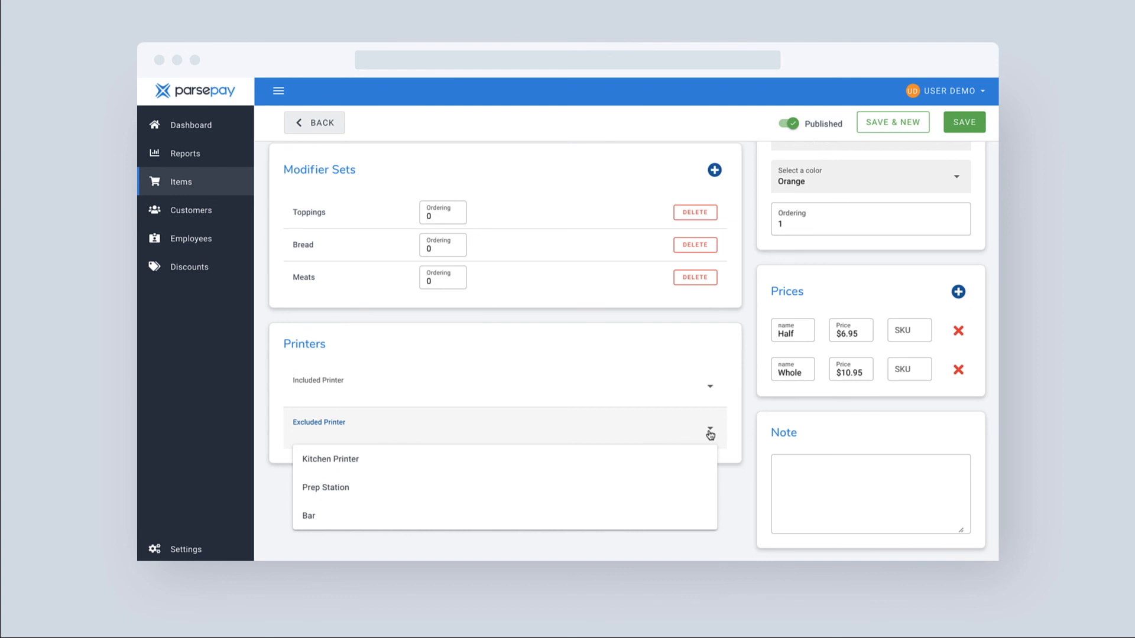
{"action": "left_click", "coordinate": [710, 435]}
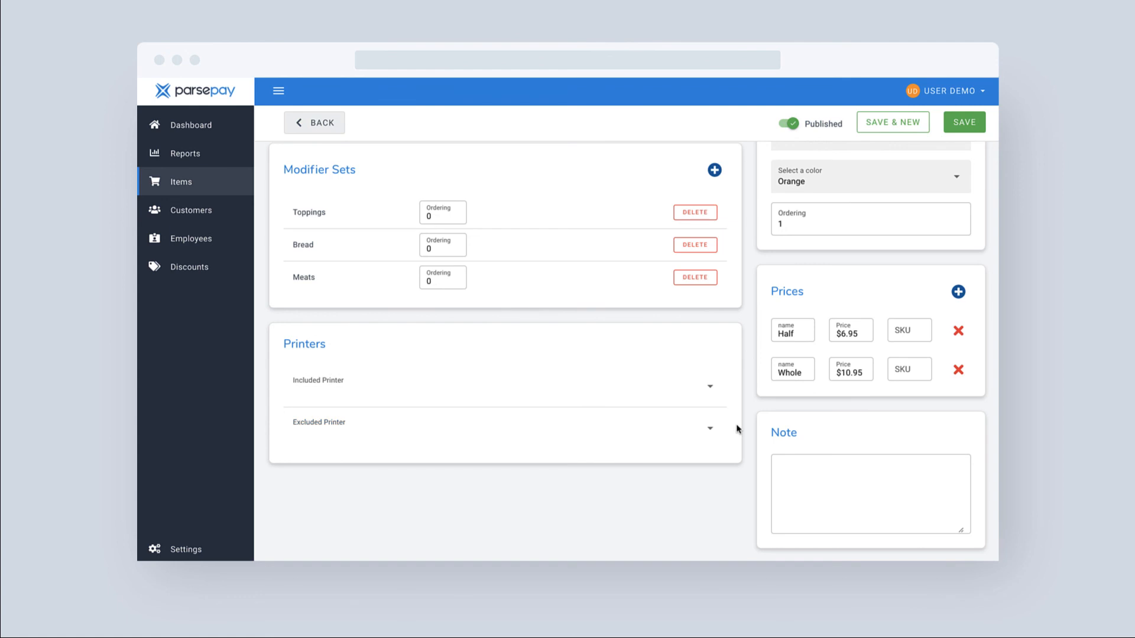
{"action": "scroll", "coordinate": [737, 429], "scroll_direction": "up", "scroll_amount": 5}
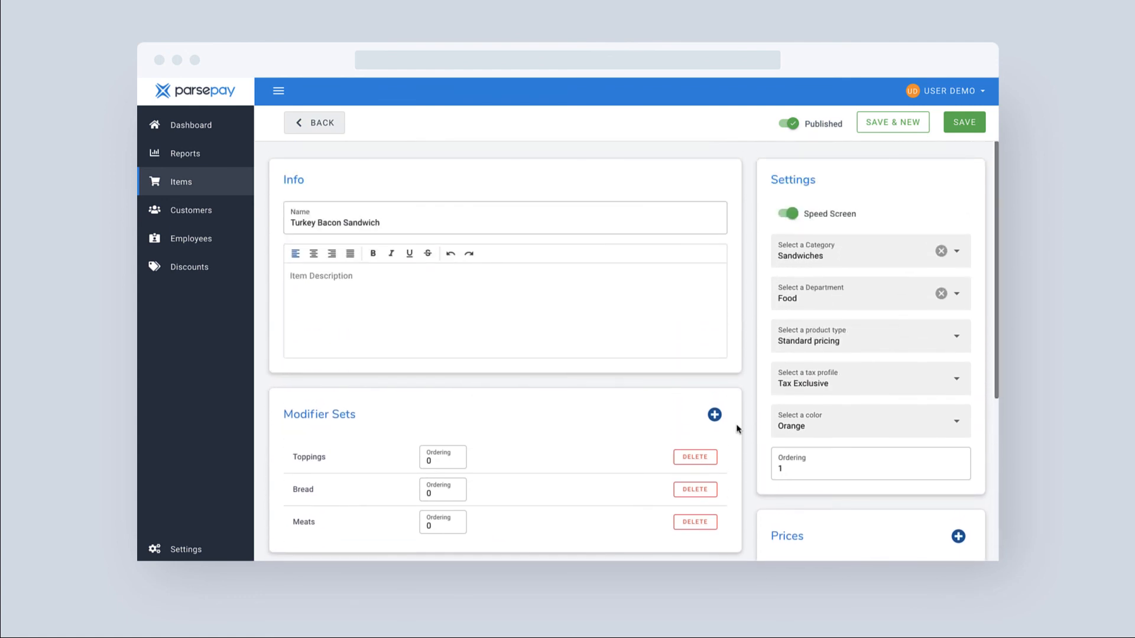
{"action": "left_click", "coordinate": [968, 125]}
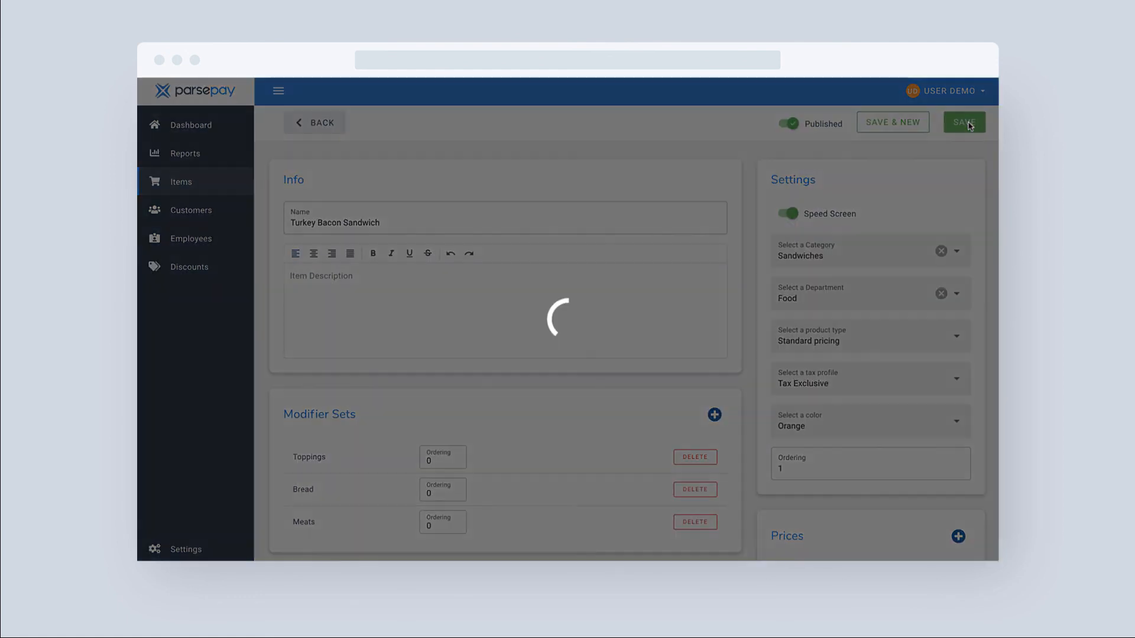